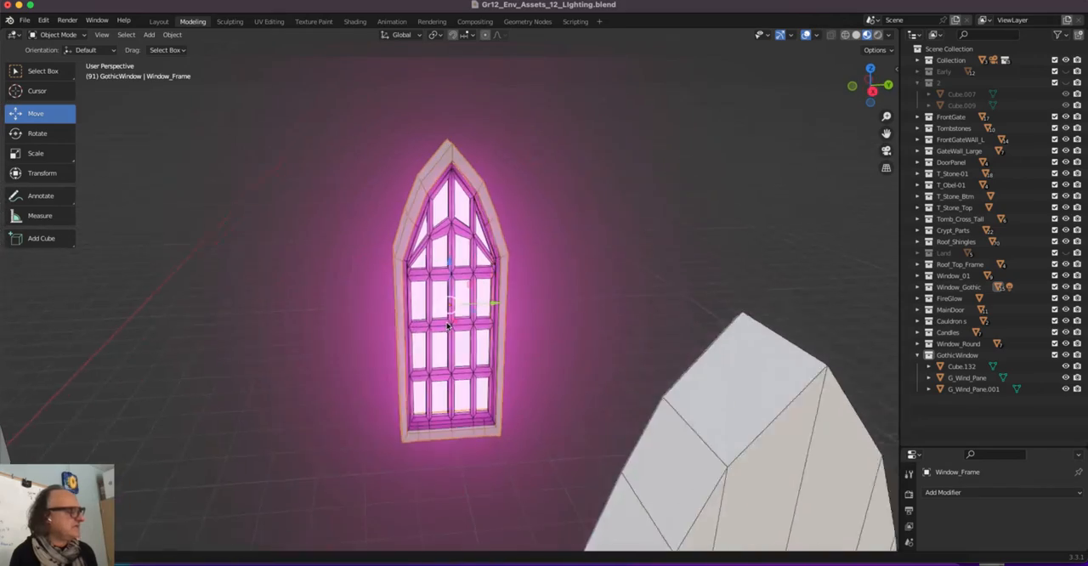
Examine the glowing gothic window, the crypt's windows and the standalone window models around the scene
scroll(285, 302, "down", 6)
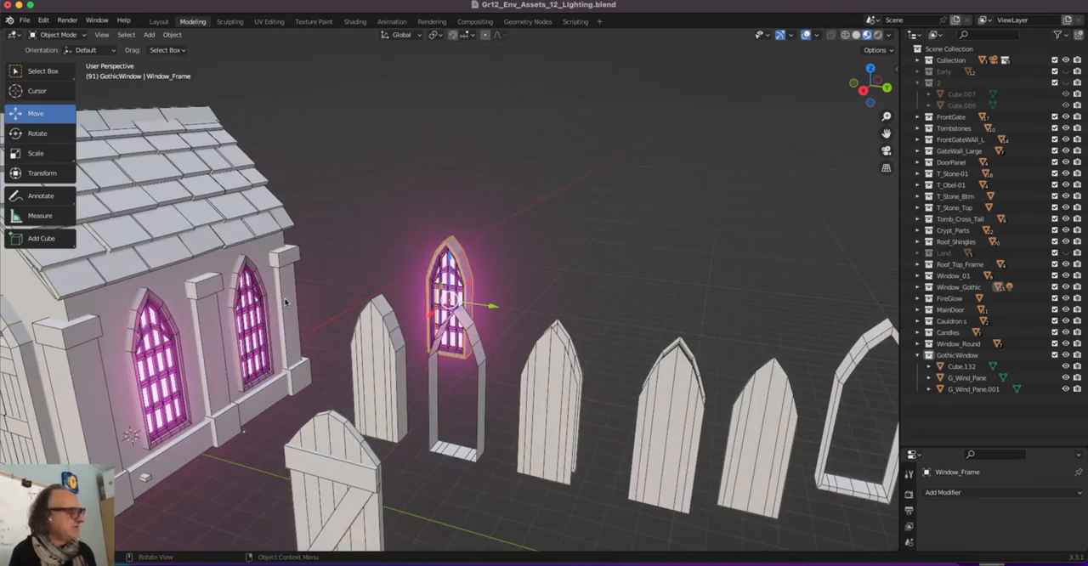
middle_click_drag(357, 341, 576, 337, "shift")
scroll(620, 252, "up", 4)
scroll(621, 254, "down", 7)
left_click(622, 358)
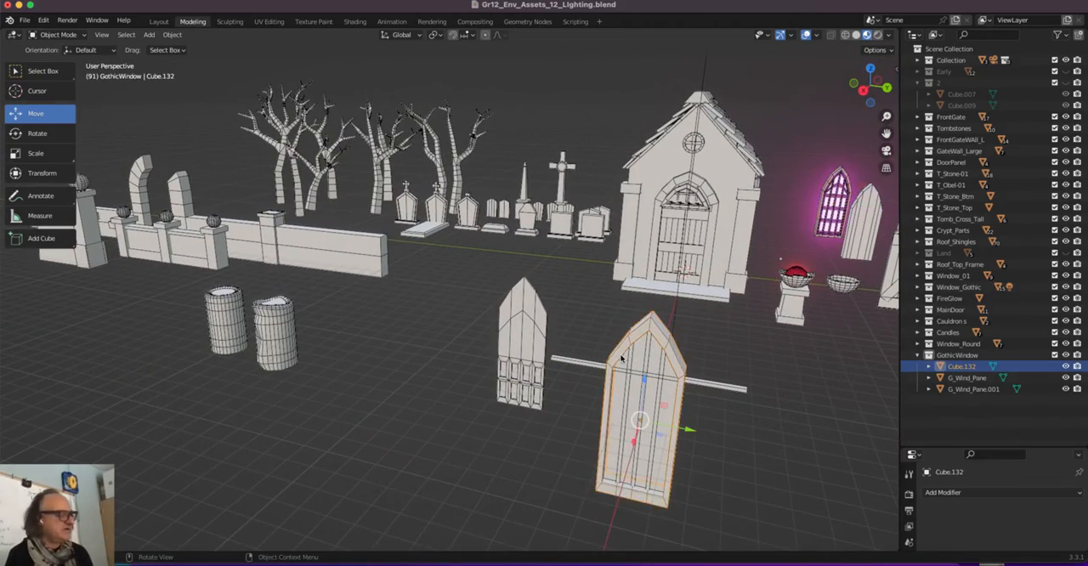
middle_click_drag(629, 360, 601, 342)
left_click(604, 343)
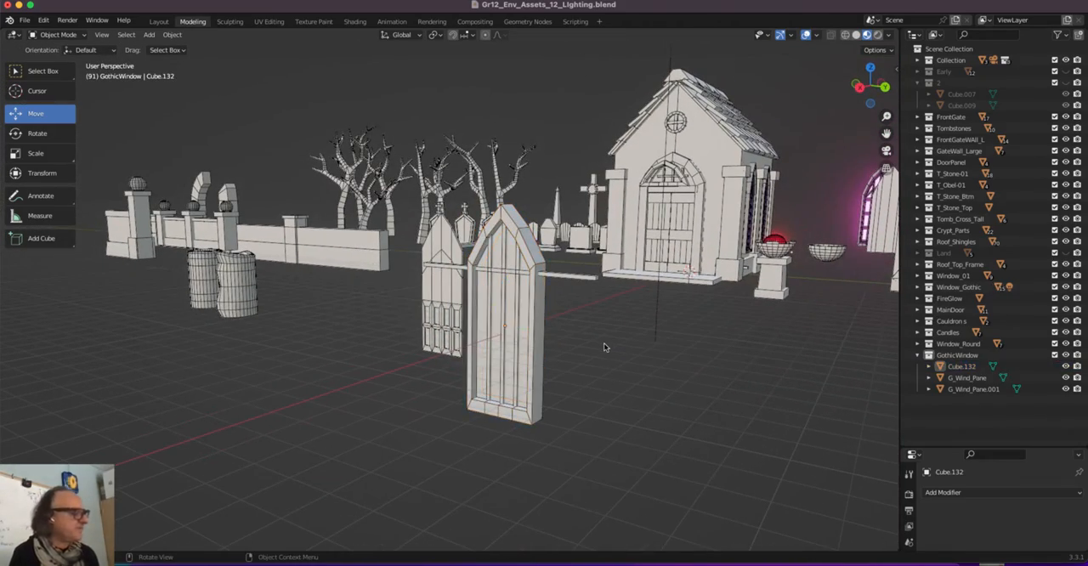
scroll(603, 347, "down", 2)
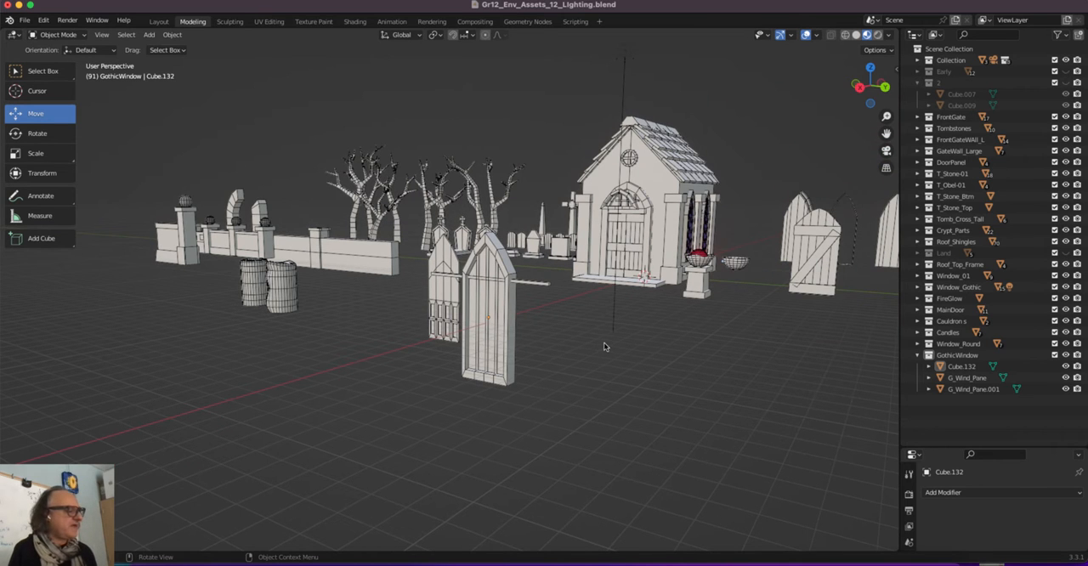
scroll(603, 342, "up", 6)
scroll(604, 341, "down", 8)
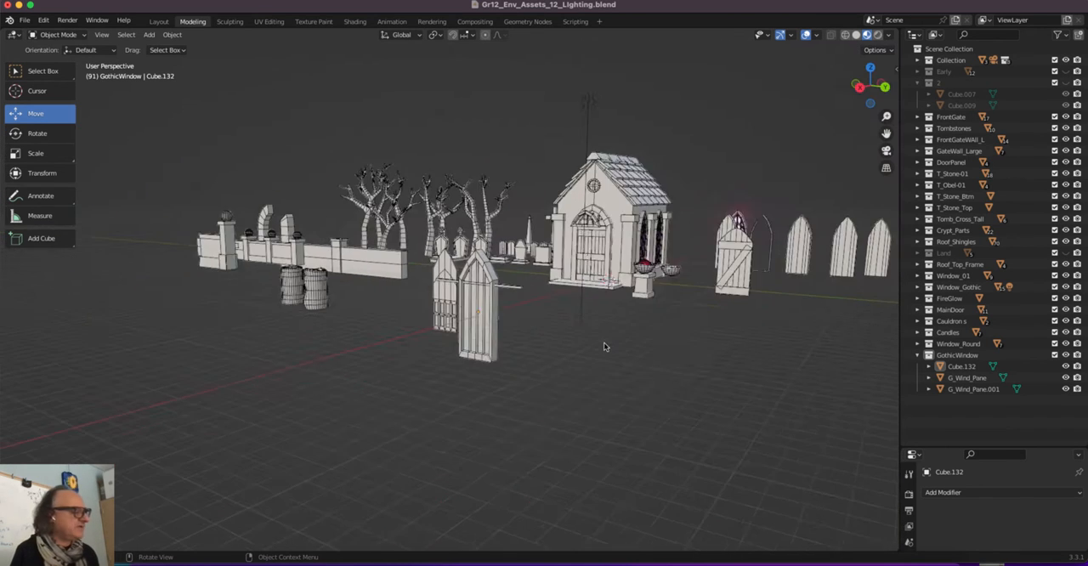
Place the 3D cursor in the empty area in front of the existing window models and add a 2 m cube there
right_click(529, 430, "shift")
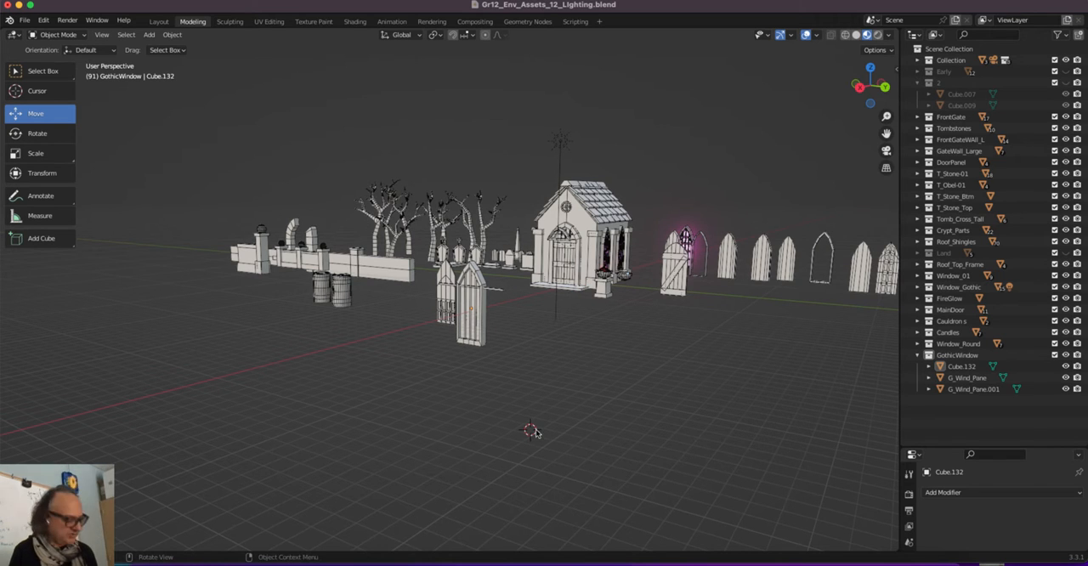
key("shift+a")
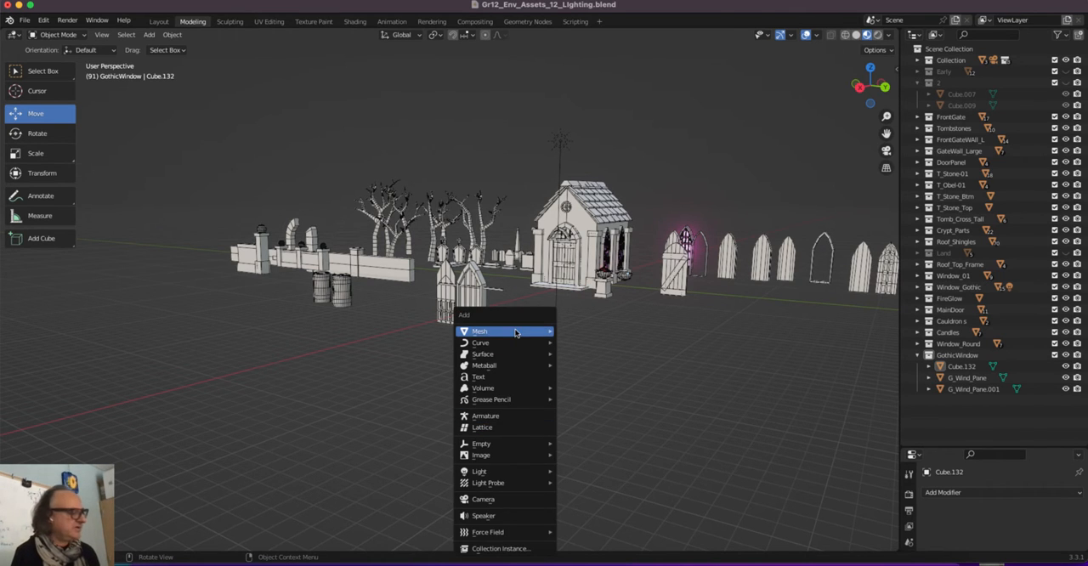
mouse_move(517, 334)
left_click(605, 342)
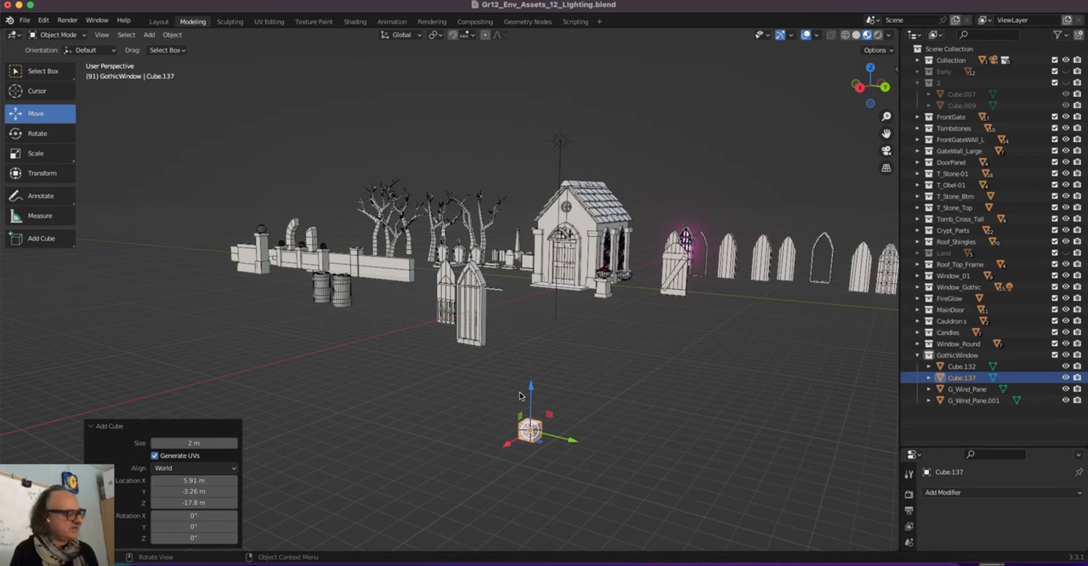
key("KP_Decimal")
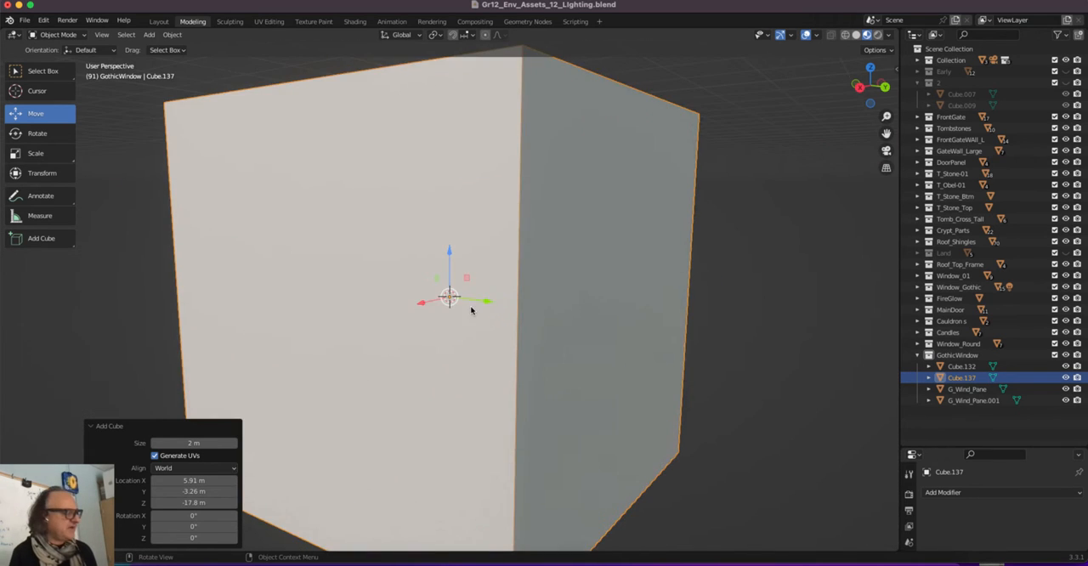
scroll(471, 309, "down", 5)
middle_click_drag(482, 272, 485, 259)
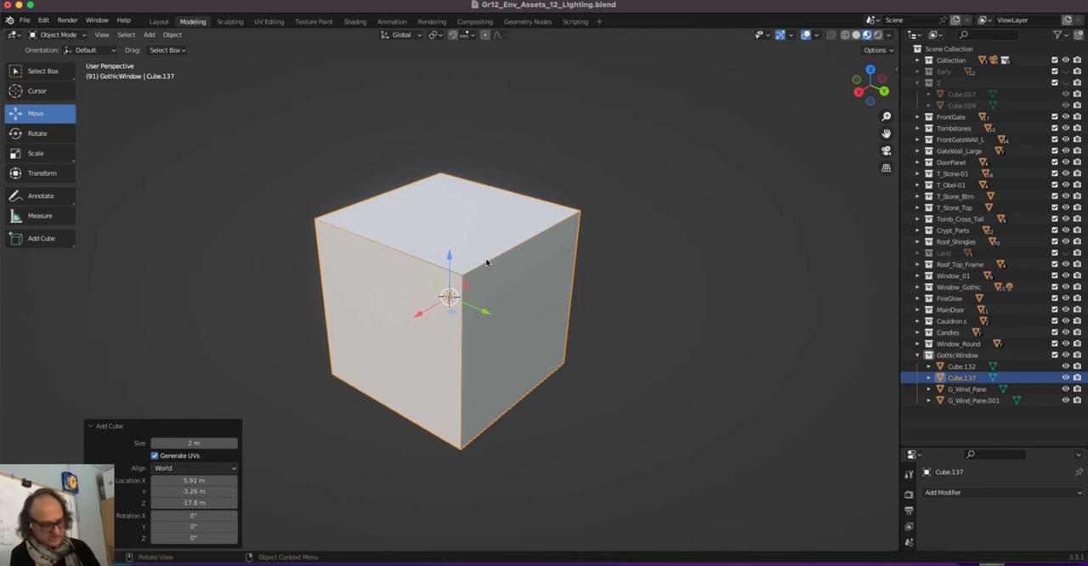
Scale the cube by about 2.85 along Z and 0.3 along X to form a tall slab
key("s")
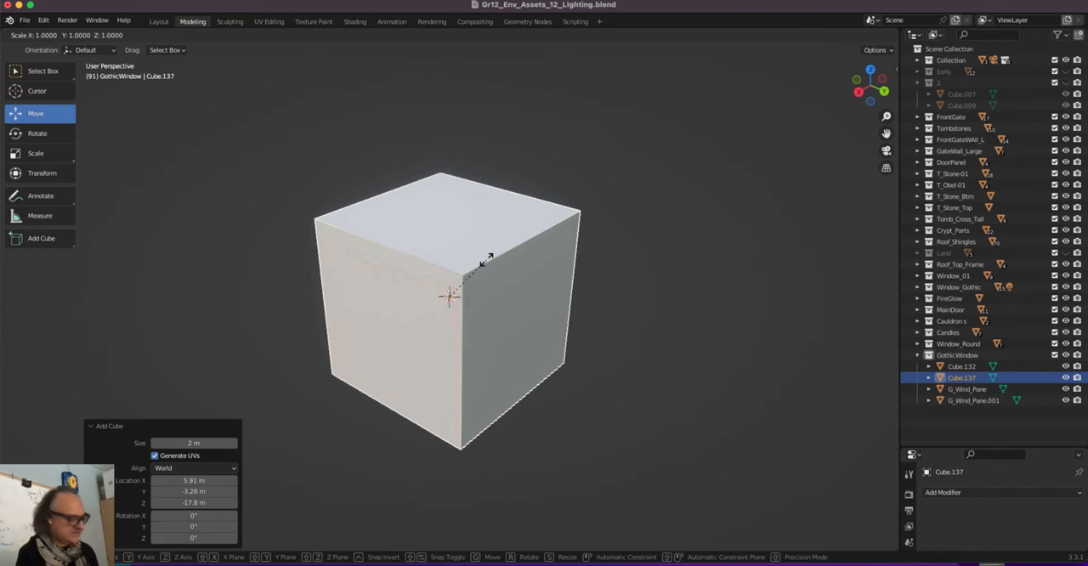
key("z")
left_click(481, 156)
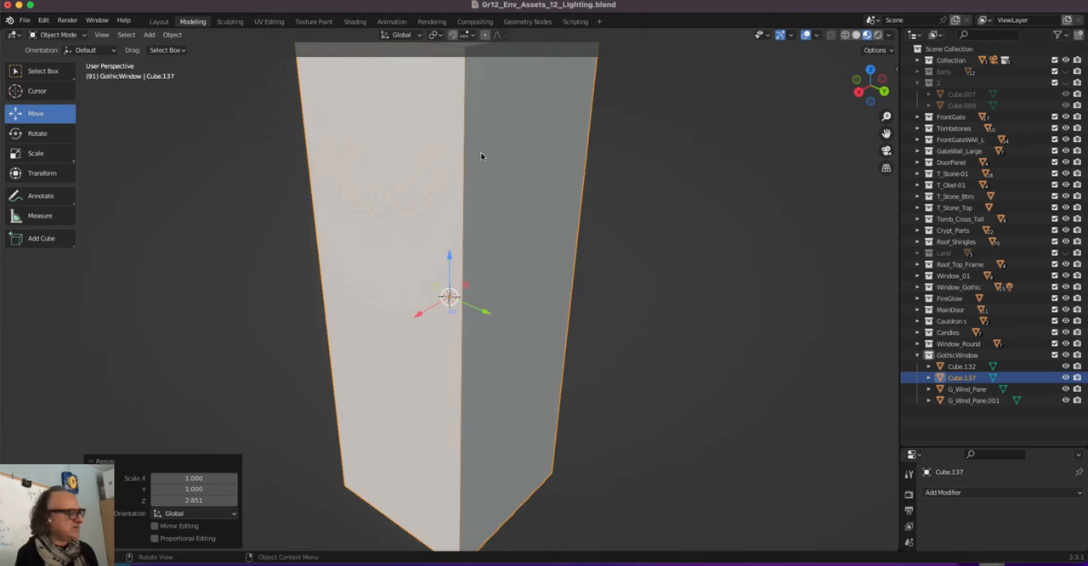
key("s")
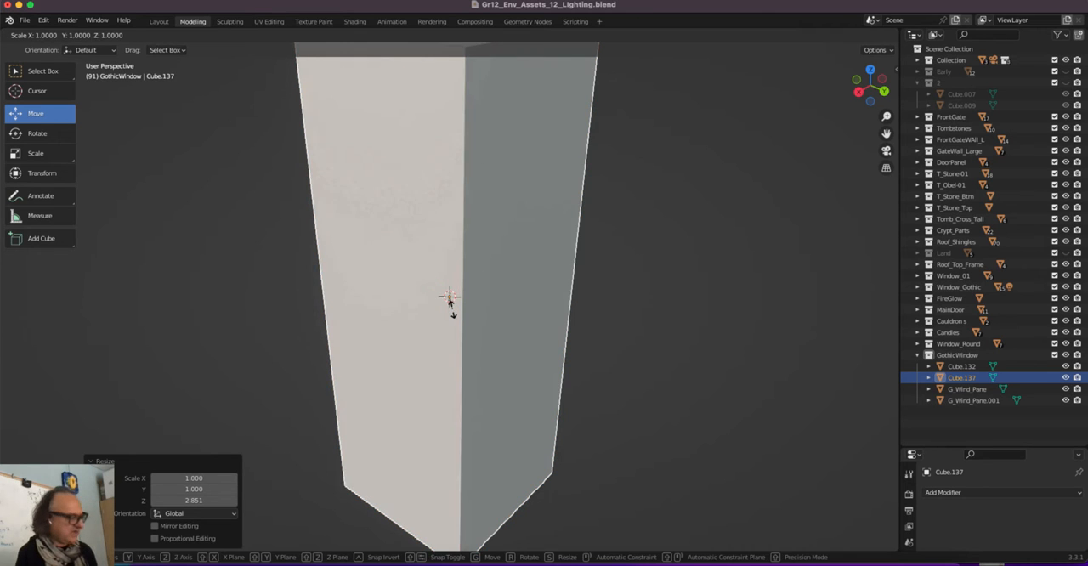
key("x")
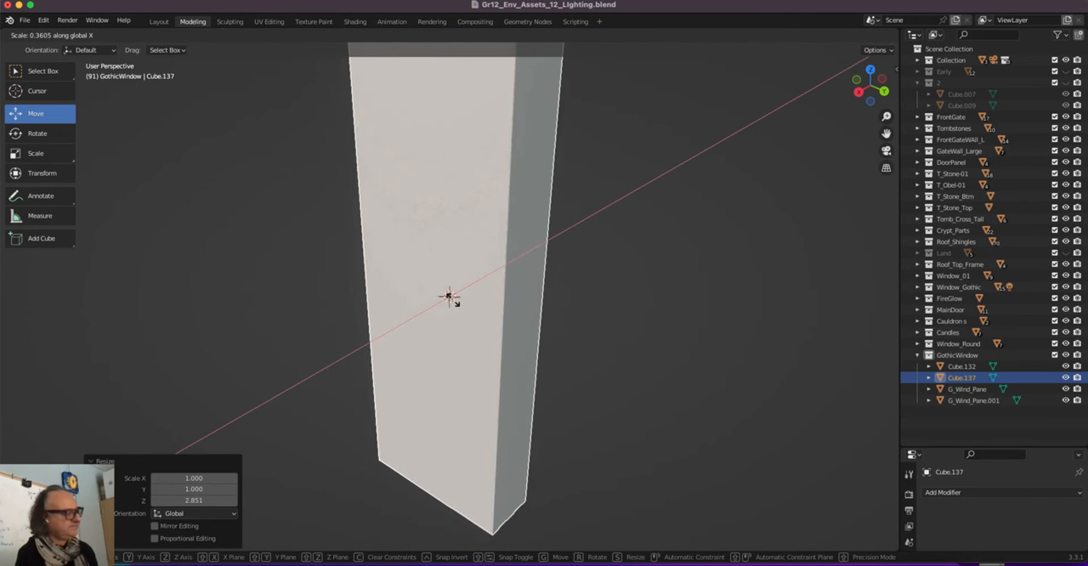
left_click(449, 296)
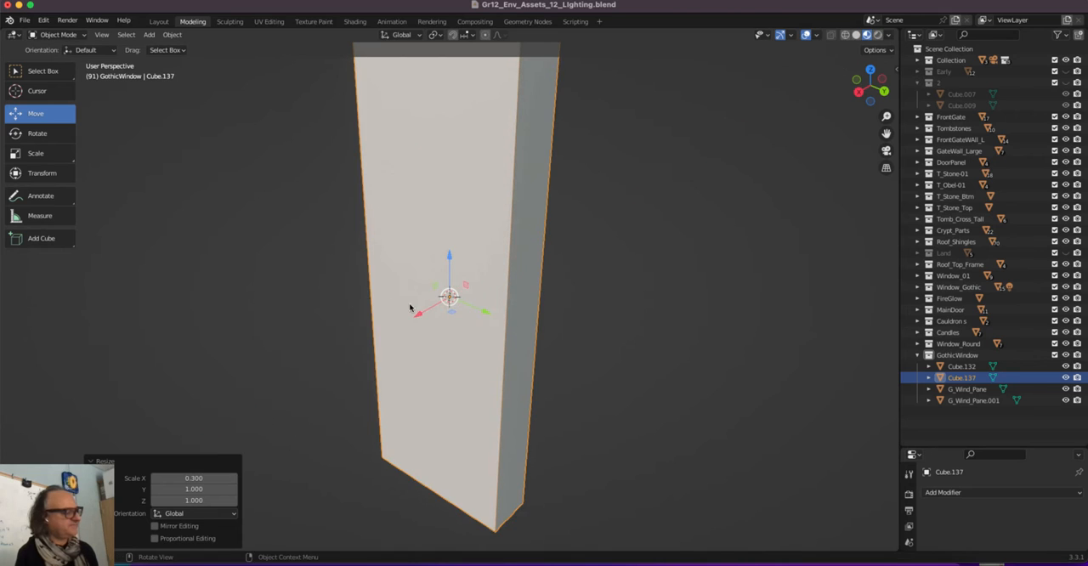
Thin the slab further along X by a factor of about 0.687
scroll(364, 280, "right", 2)
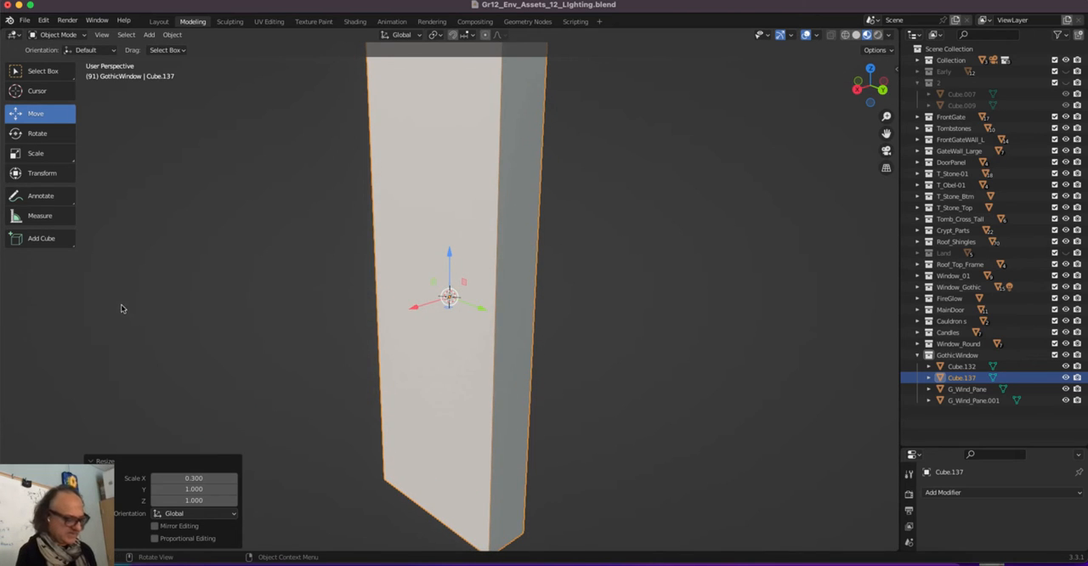
key("s")
key("x")
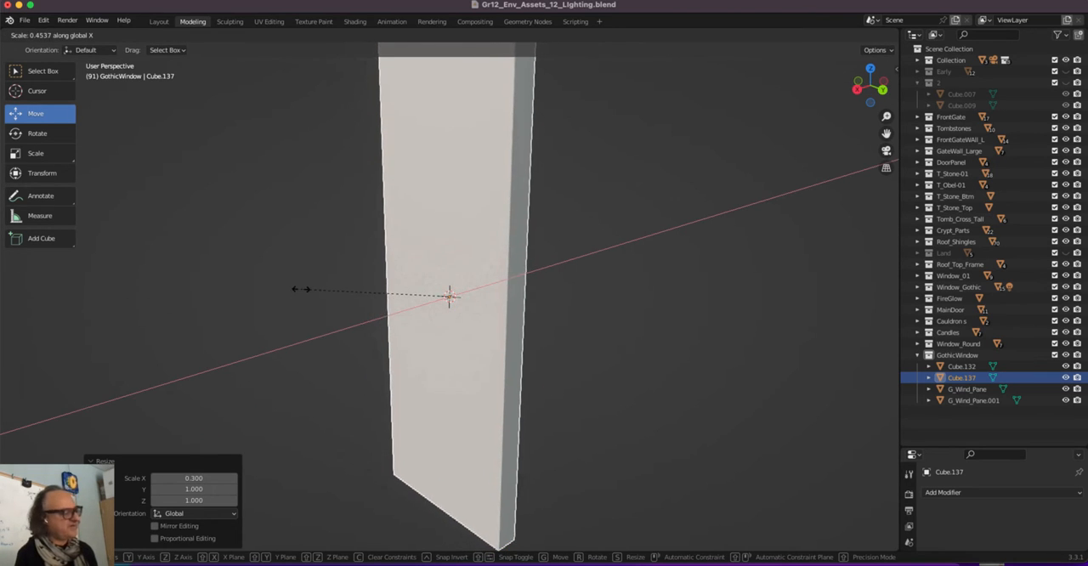
left_click(228, 294)
Show the slab's broad face in the right orthographic view
scroll(472, 243, "down", 3)
scroll(472, 243, "down", 1)
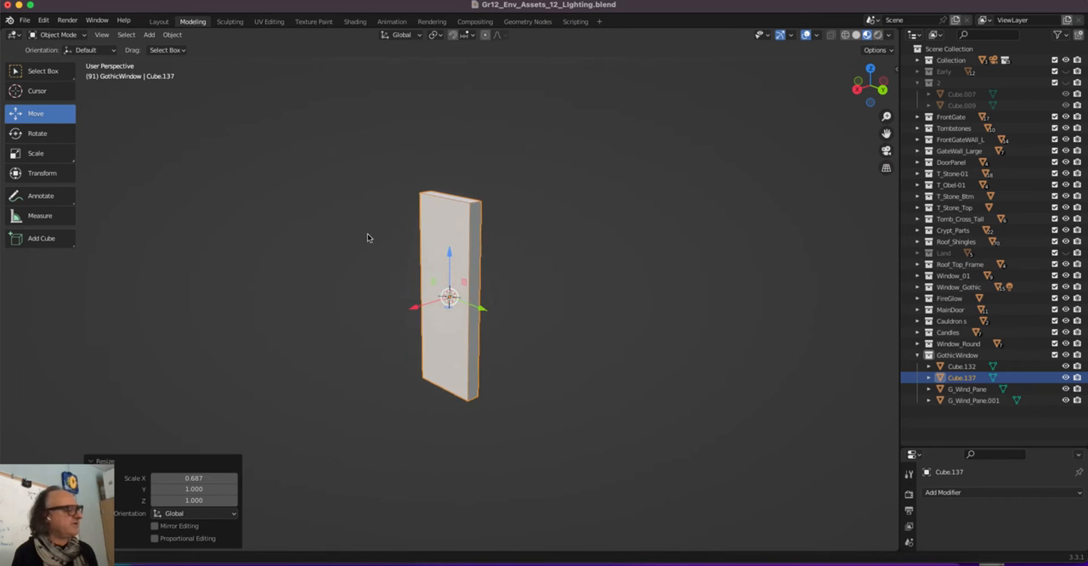
middle_click_drag(367, 233, 439, 241)
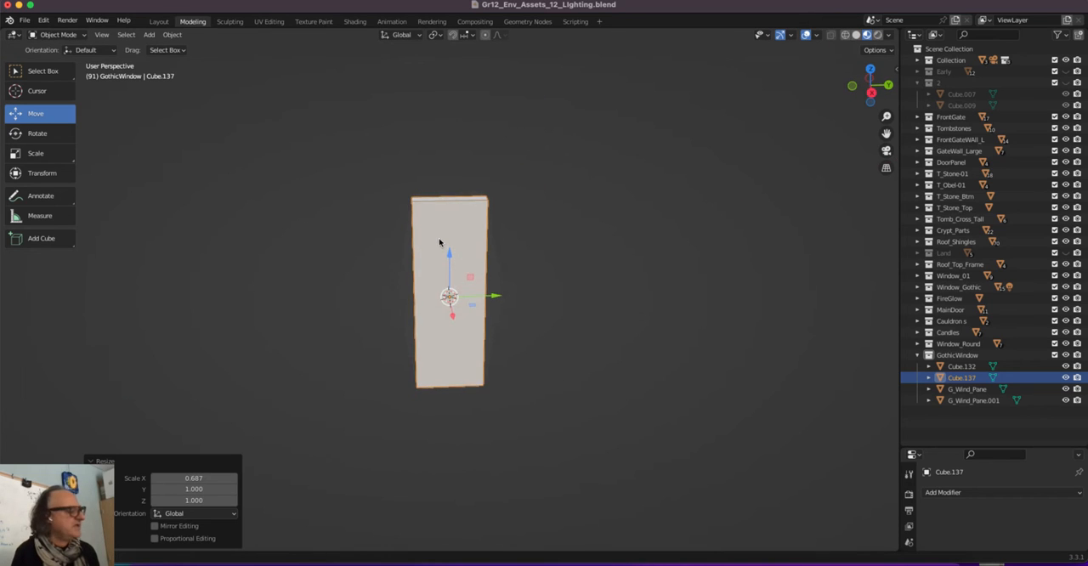
left_click(870, 91)
scroll(436, 249, "up", 4)
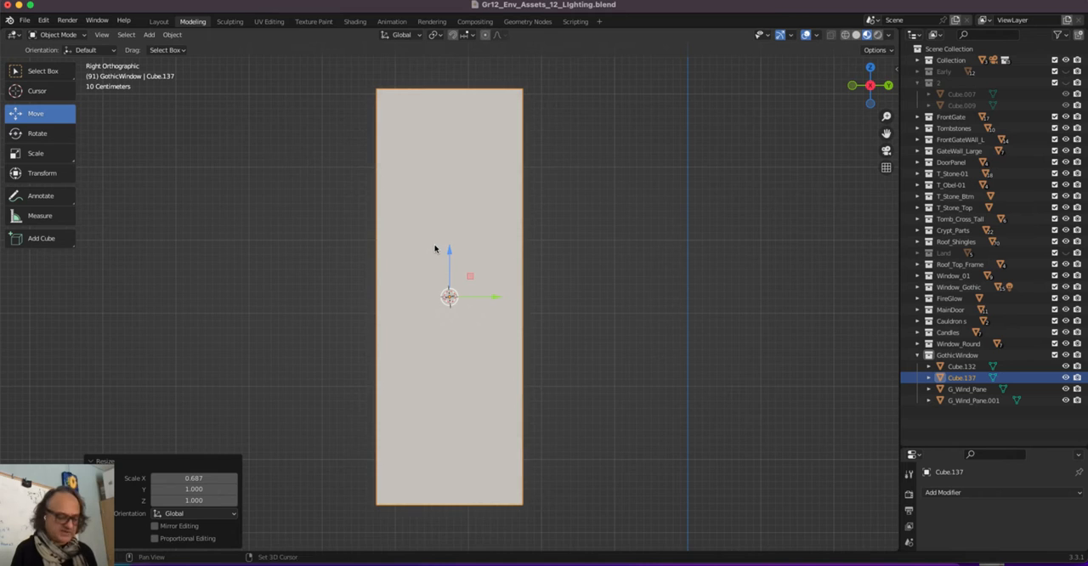
middle_click_drag(439, 245, 508, 278, "shift")
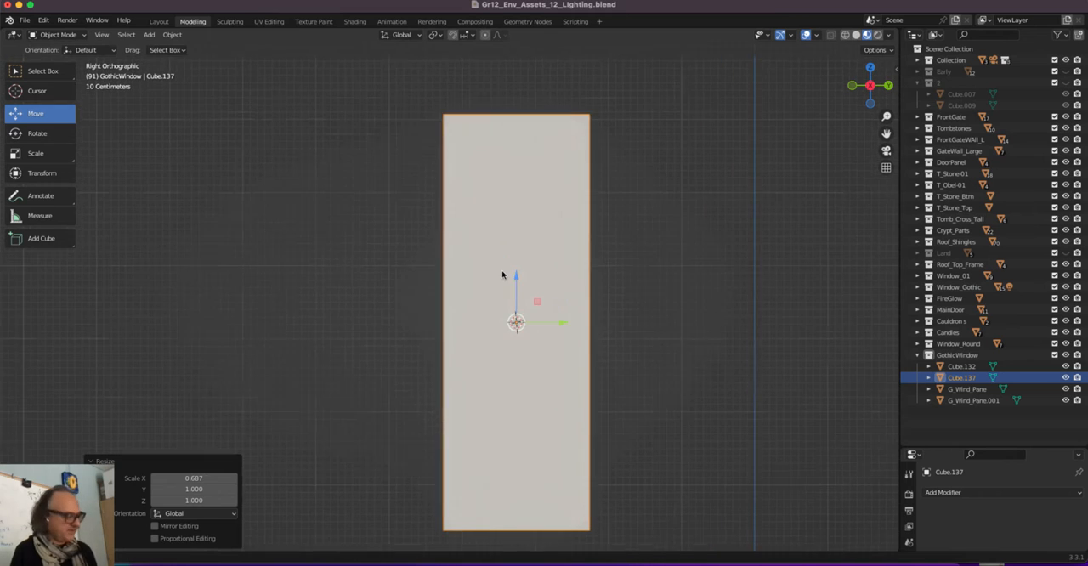
Move the slab into a new collection named Goth_Window
left_click(917, 356)
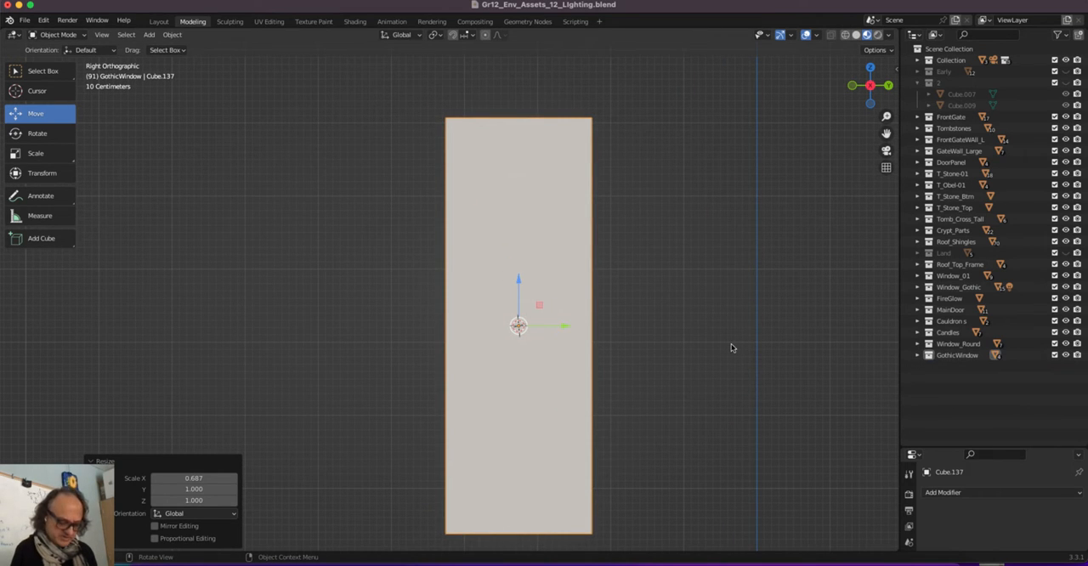
key("m")
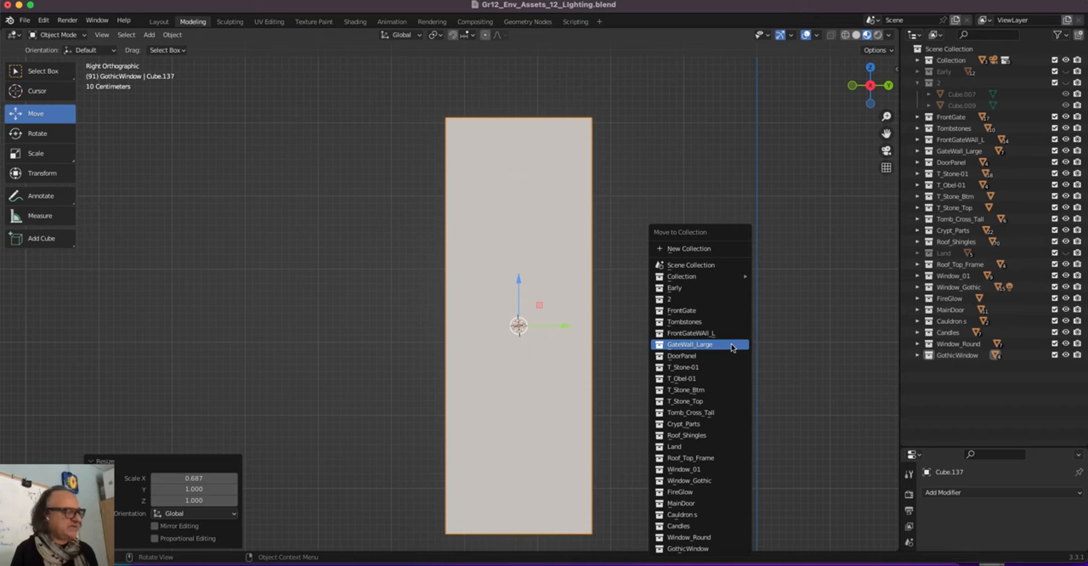
left_click(699, 249)
type("G")
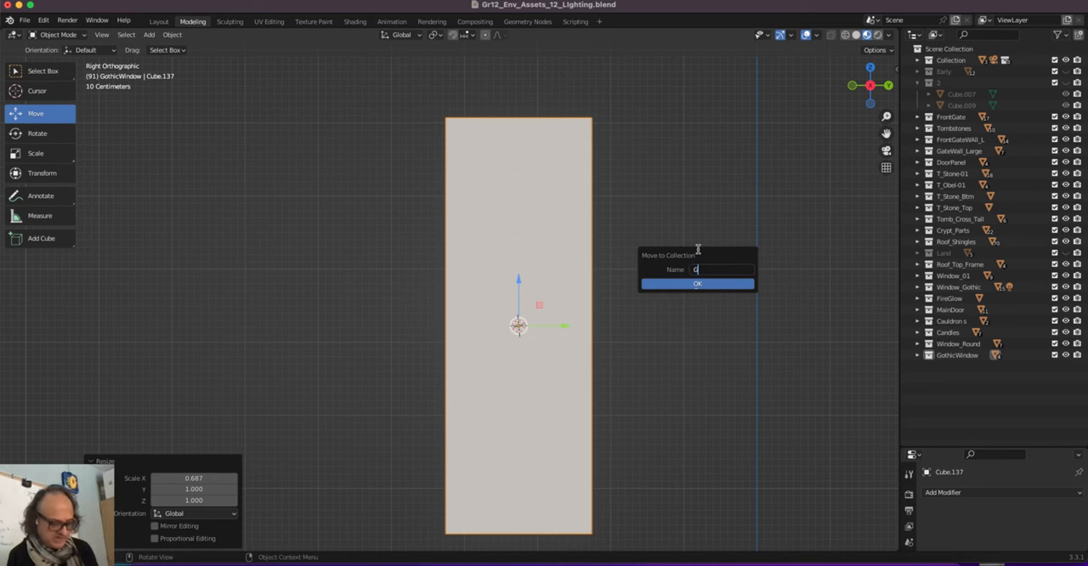
type("oth W")
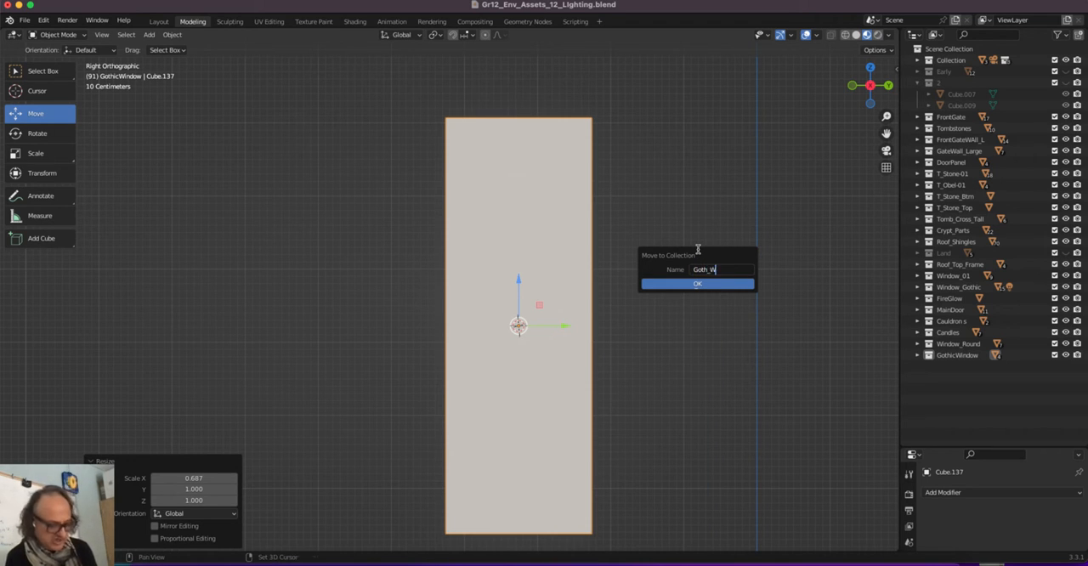
type("ind")
key("Return")
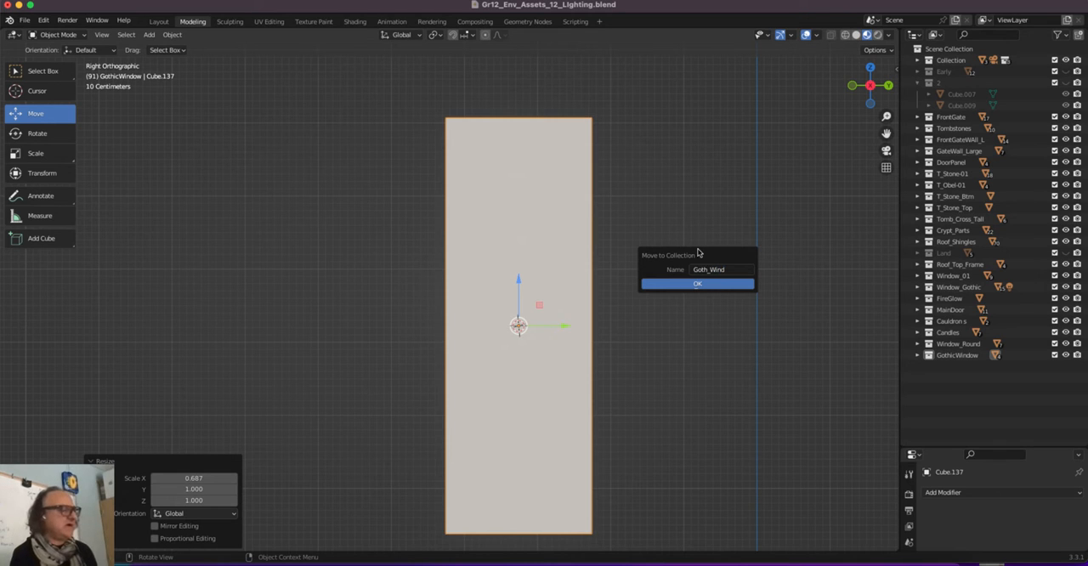
left_click(731, 270)
left_click(730, 271)
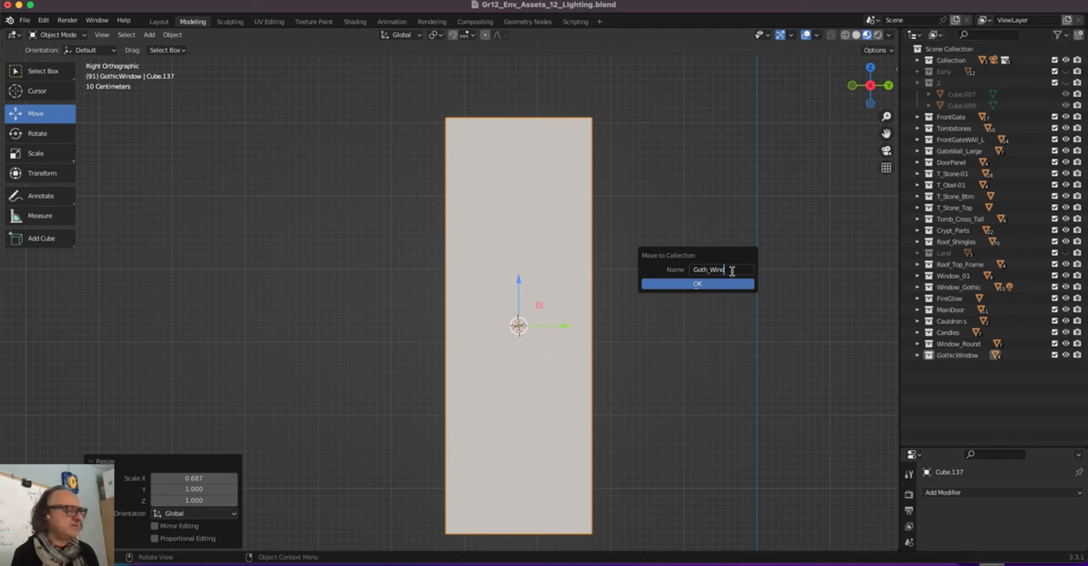
type("ow")
key("Return")
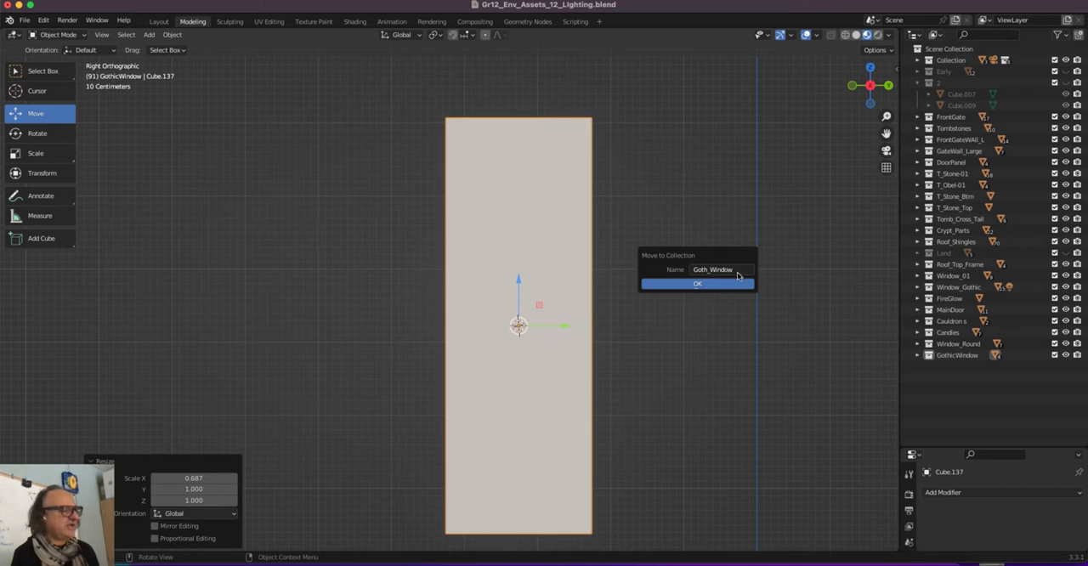
left_click(693, 283)
In Edit Mode, add three evenly spaced vertical loop cuts that divide the slab's face into four equal columns
key("Tab")
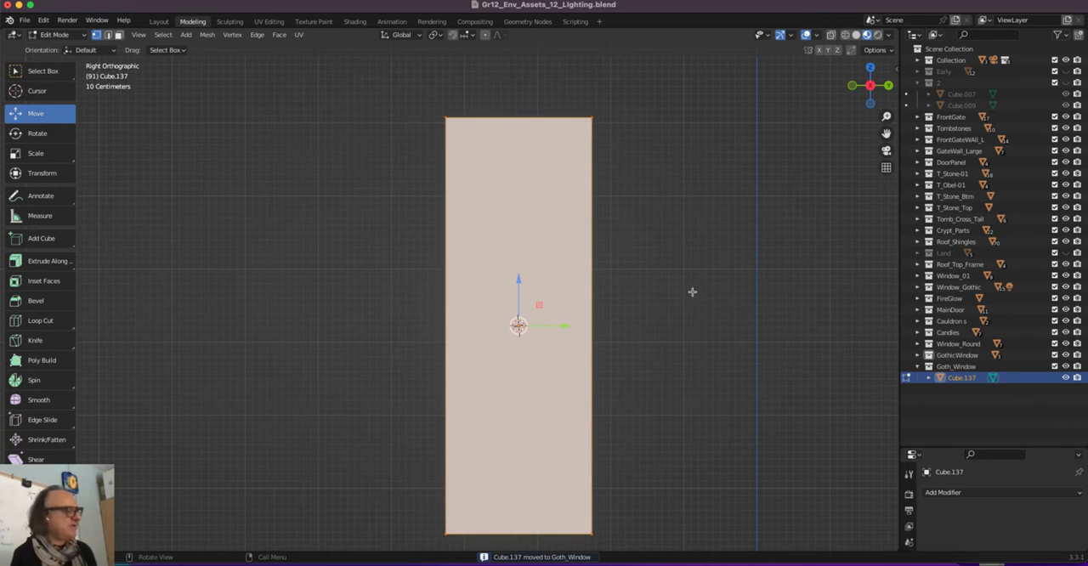
left_click(51, 320)
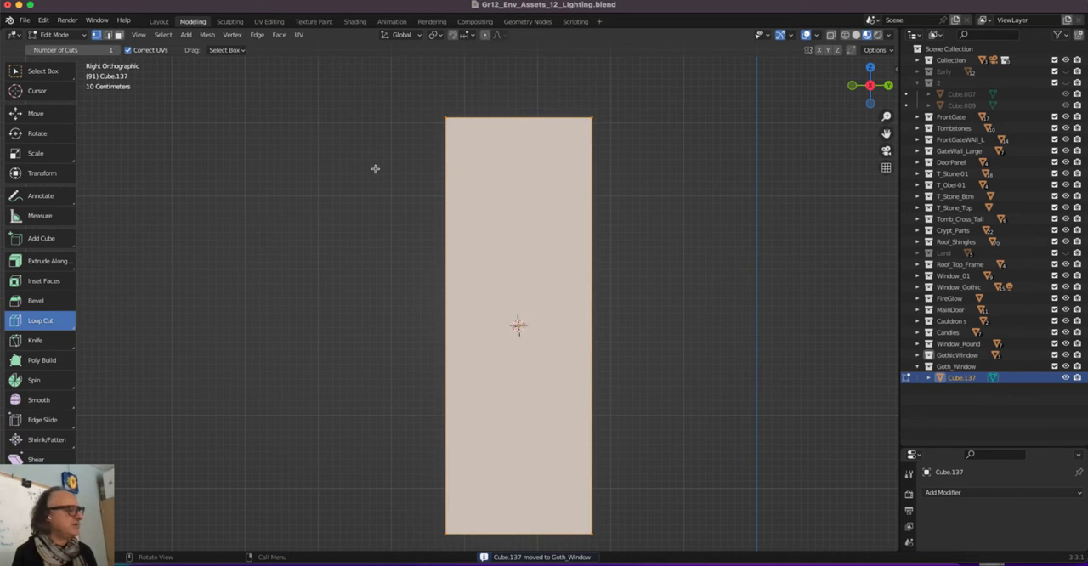
left_click(528, 126)
left_click(552, 122)
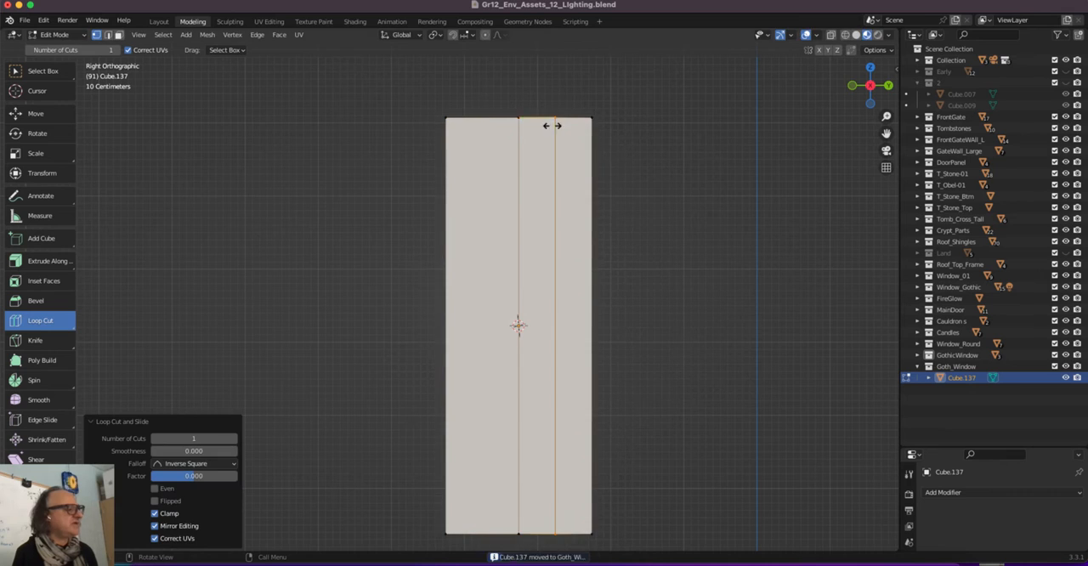
left_click(461, 124)
With X-ray on, move the inner vertices of the slab's top edge upward along Z, leaving the outer corners in place
left_click(42, 113)
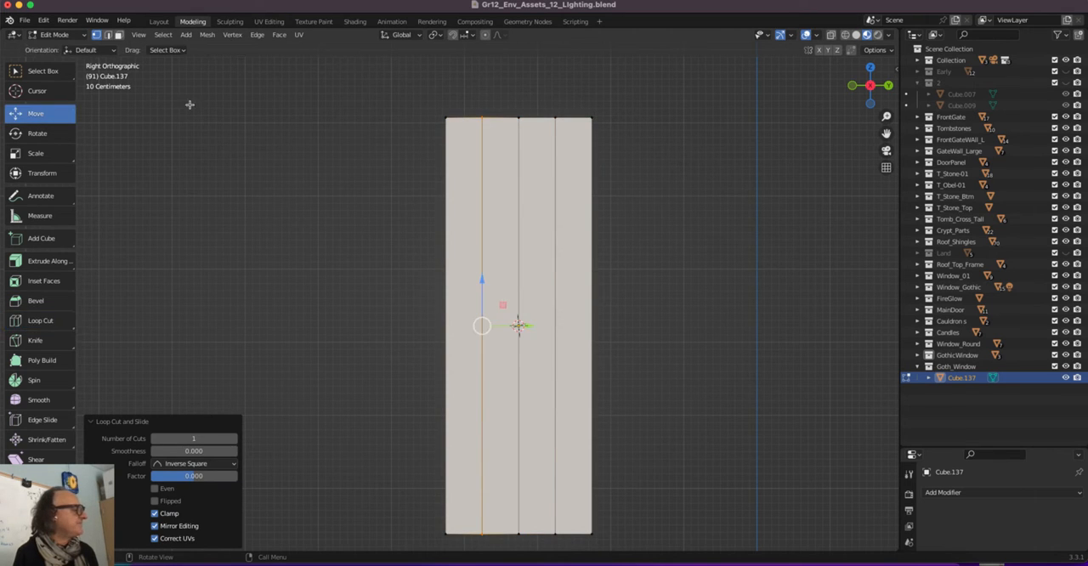
left_click(581, 118)
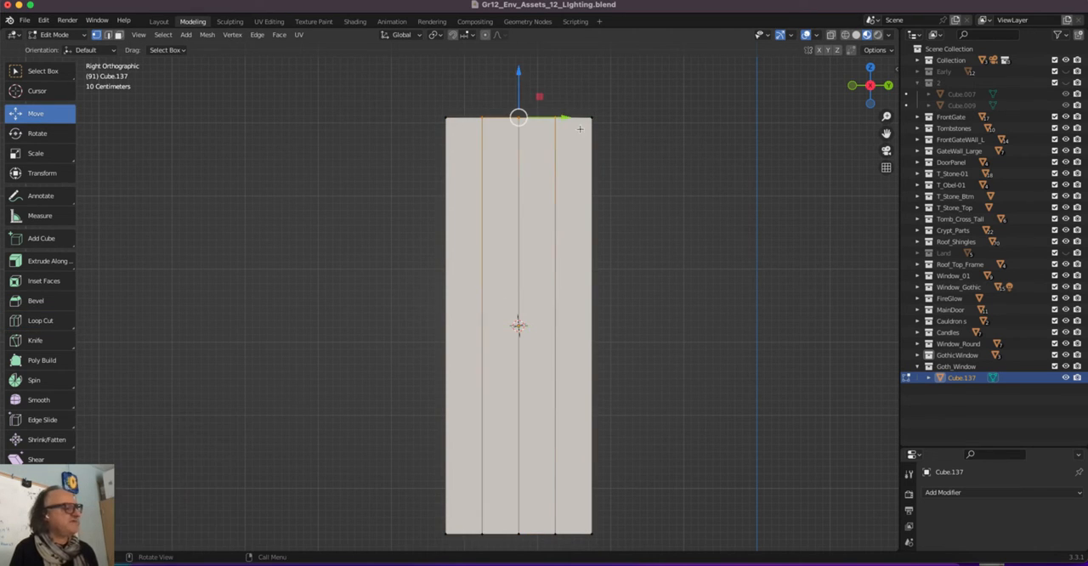
left_click(830, 35)
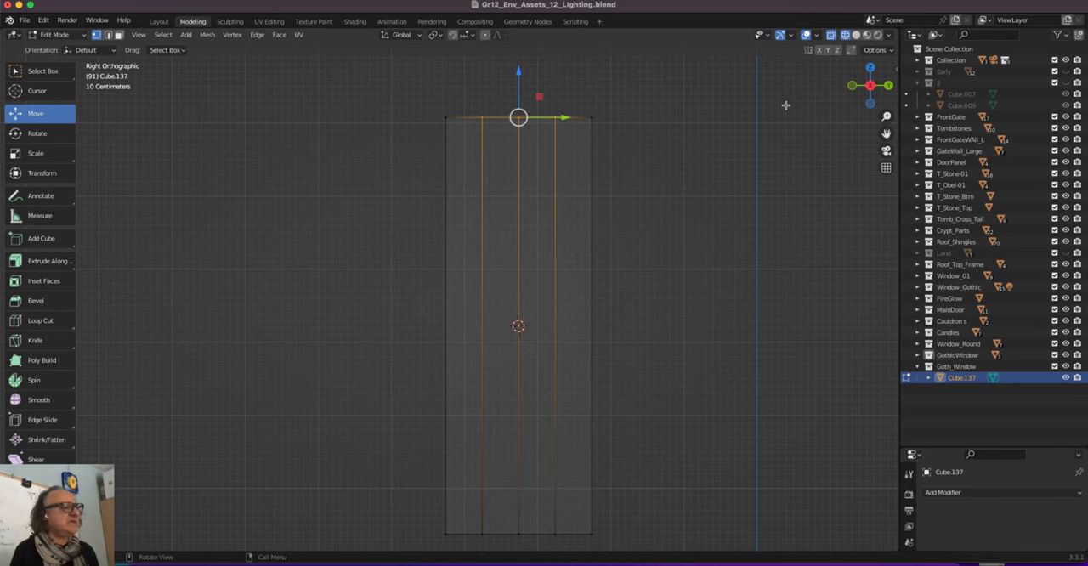
left_click(438, 92)
middle_click_drag(437, 90, 470, 164, "shift")
left_click_drag(506, 154, 595, 231)
left_click_drag(551, 165, 545, 62)
Raise the top vertices on either side of the central peak by about 0.256 m along Z to round the gothic arch
left_click(525, 109)
left_click_drag(493, 136, 596, 160)
left_click_drag(550, 129, 550, 108)
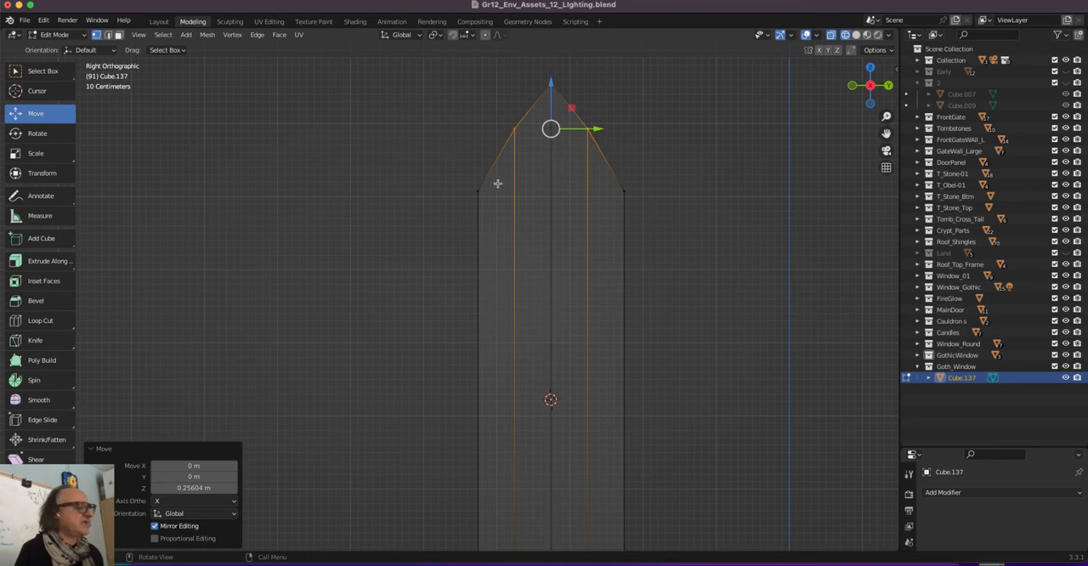
Return to Object Mode and display the pointed-arch slab in solid shading
scroll(498, 184, "down", 3)
middle_click_drag(473, 202, 427, 218)
key("Tab")
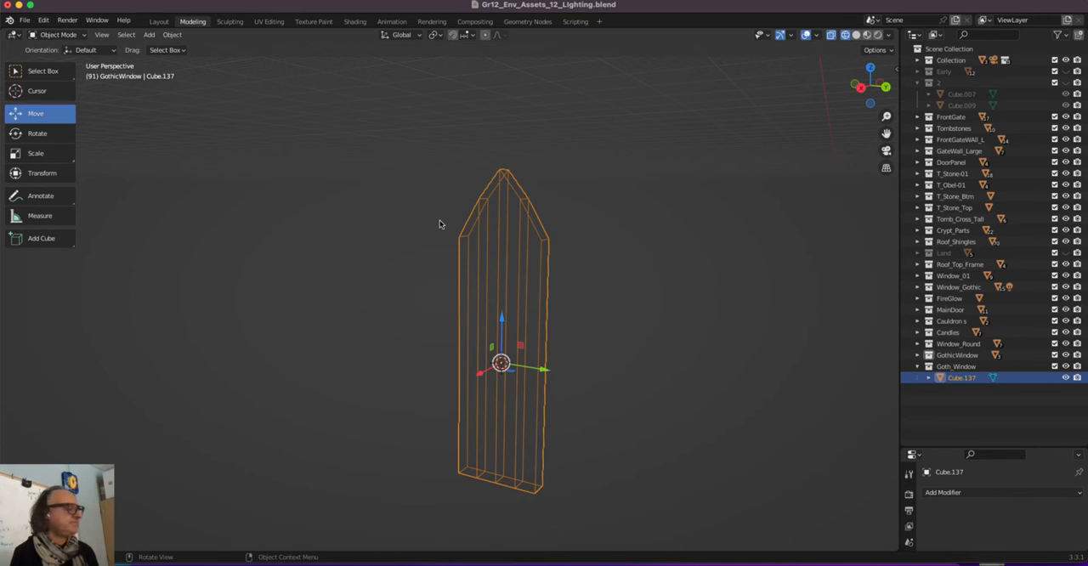
left_click(855, 34)
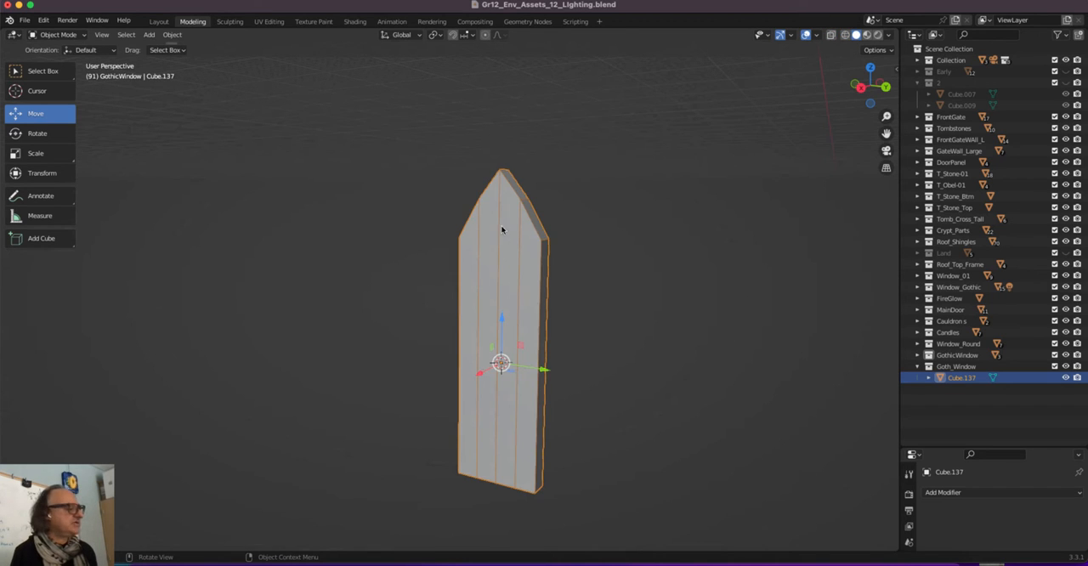
middle_click_drag(505, 209, 477, 205)
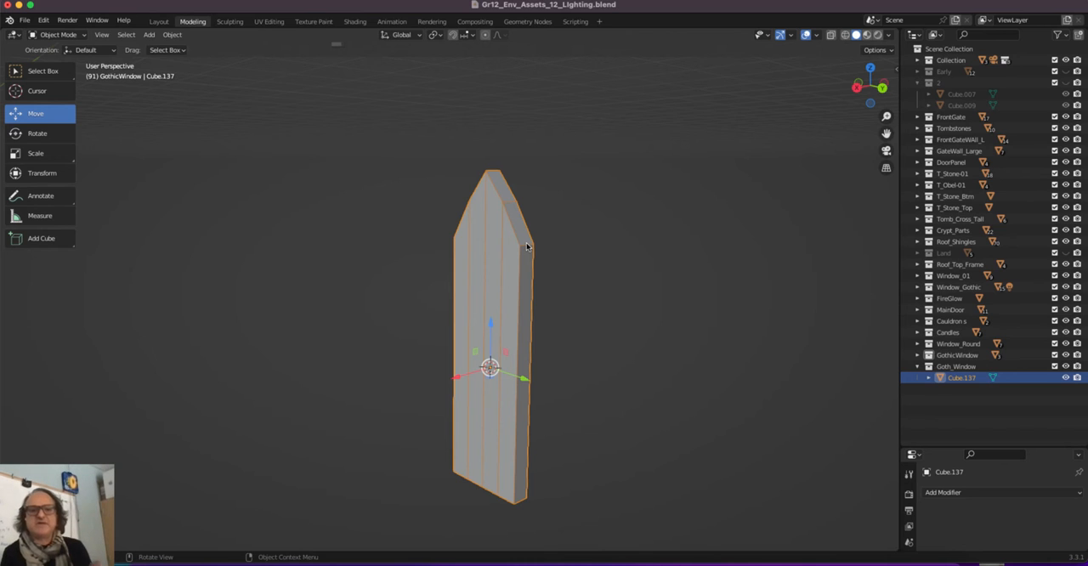
In Edit Mode, duplicate the loop of faces around the slab's outer edge and move the copy about 1.84 m along X
key("Tab")
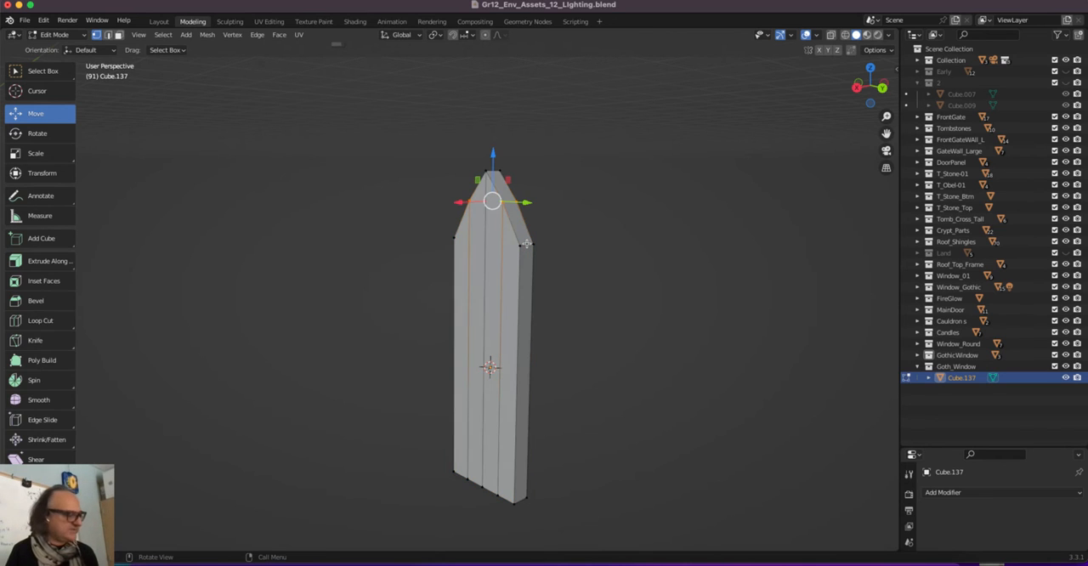
key("3")
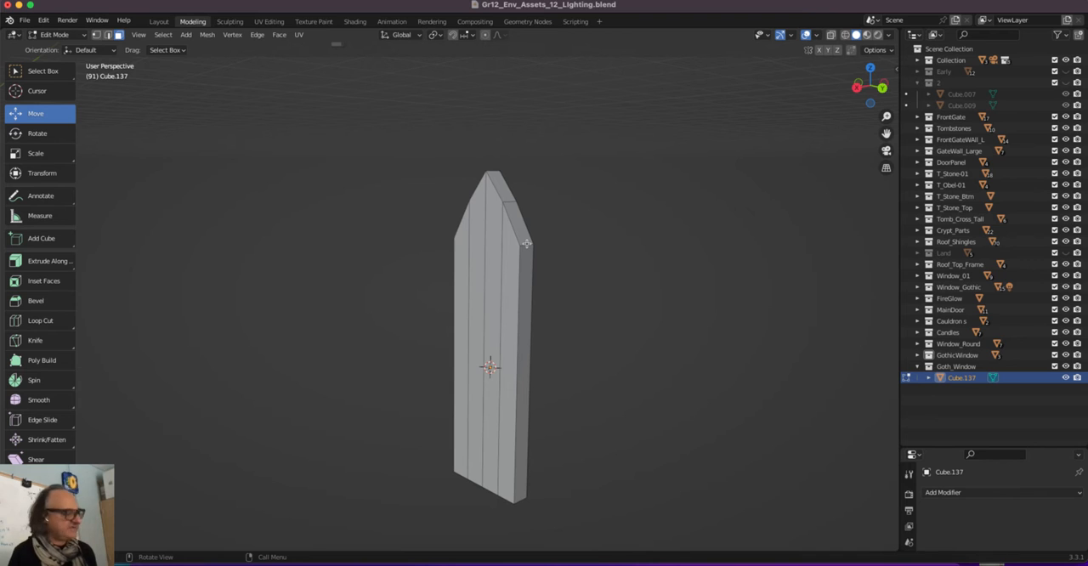
left_click(526, 244, "alt")
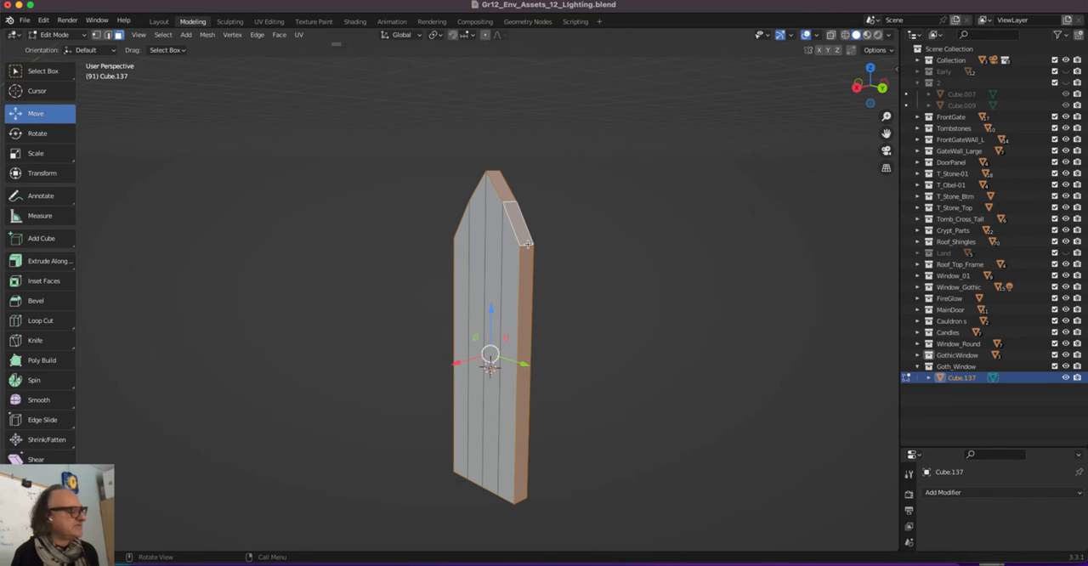
mouse_move(429, 225)
middle_mouse_down()
mouse_move(318, 182)
mouse_move(340, 194)
mouse_move(348, 230)
mouse_move(372, 236)
mouse_move(362, 240)
mouse_move(428, 215)
mouse_move(430, 235)
middle_mouse_up()
key("g")
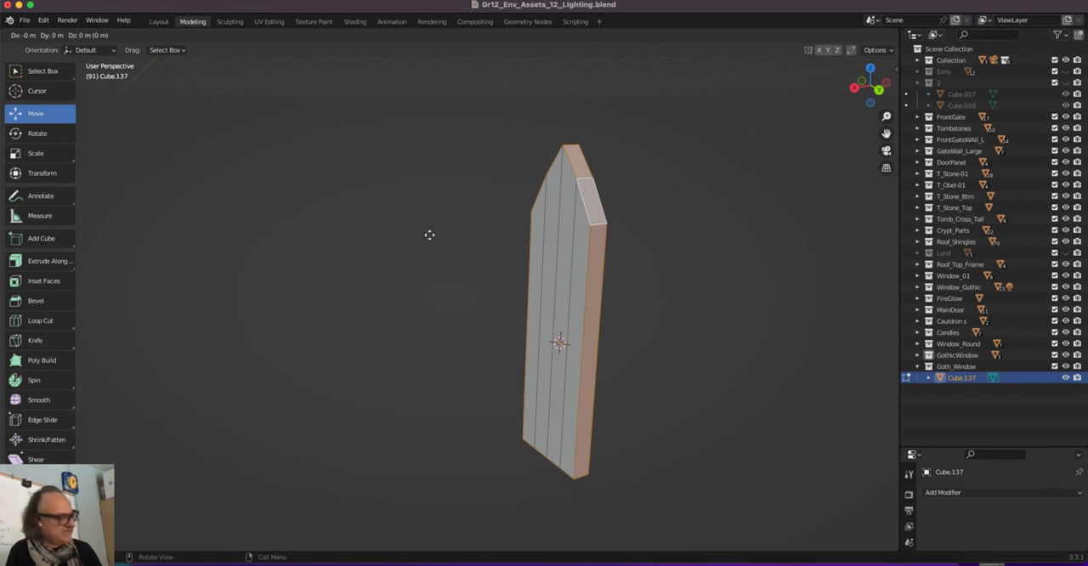
key("x")
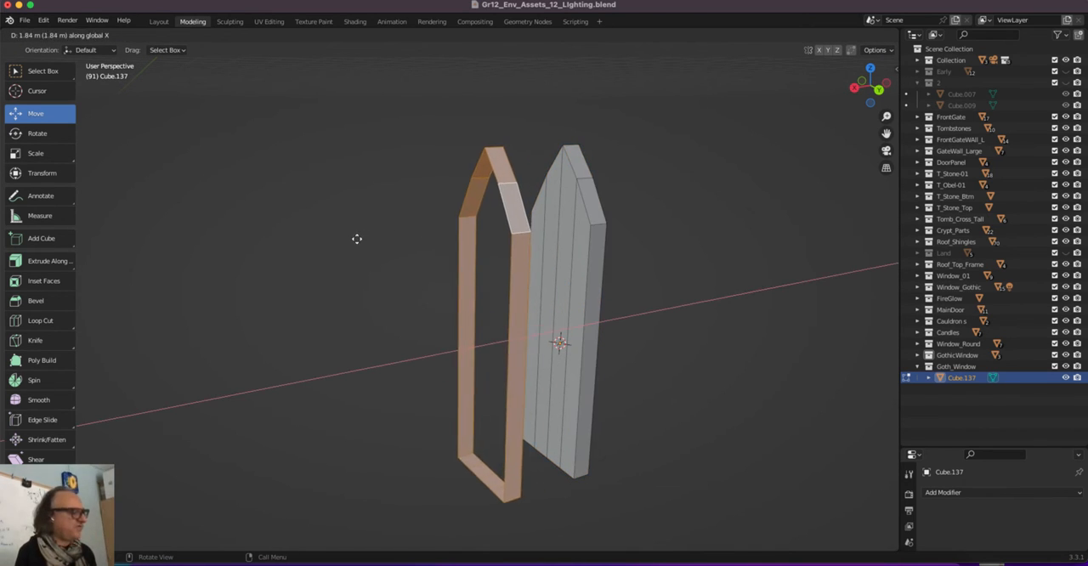
left_click(357, 239)
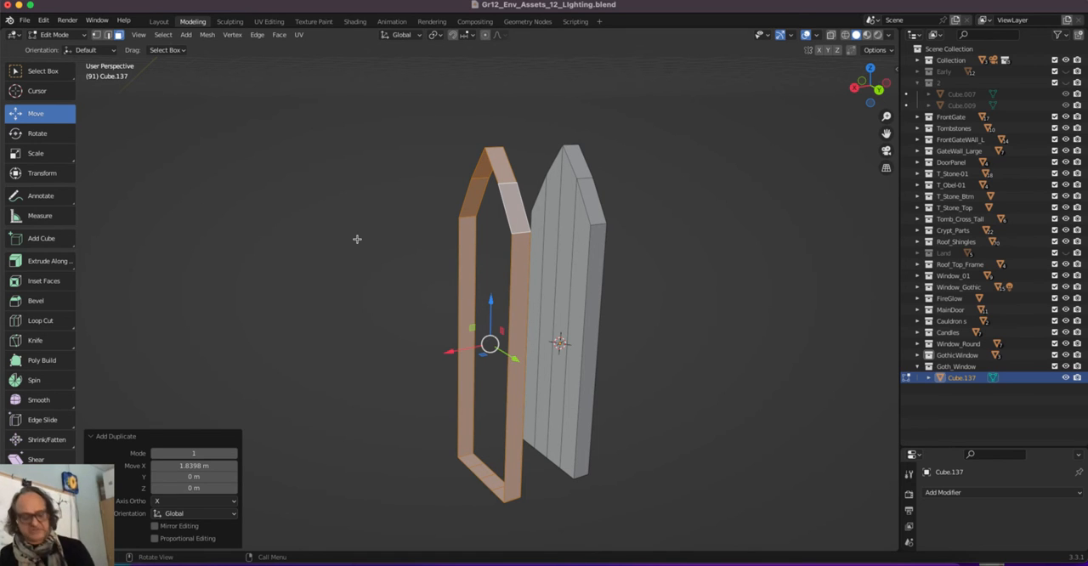
Separate the duplicated face loop into its own object and return to Object Mode
key("p")
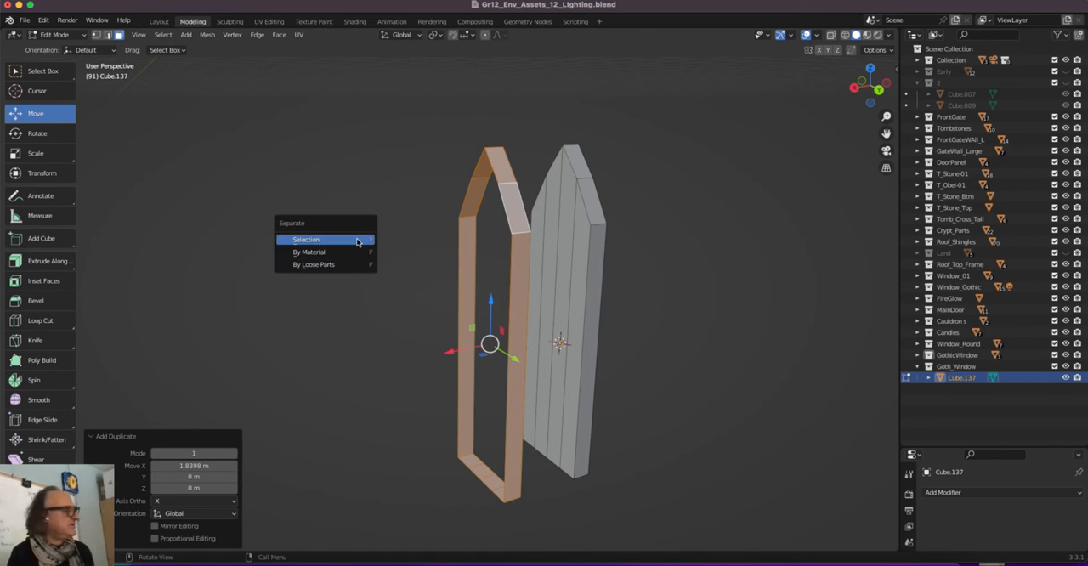
left_click(357, 240)
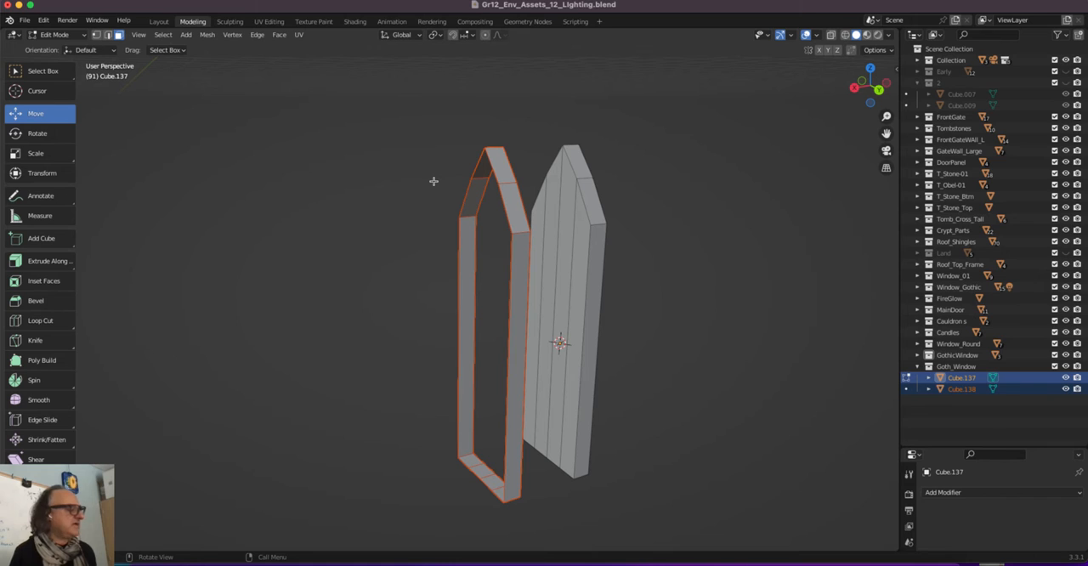
key("Tab")
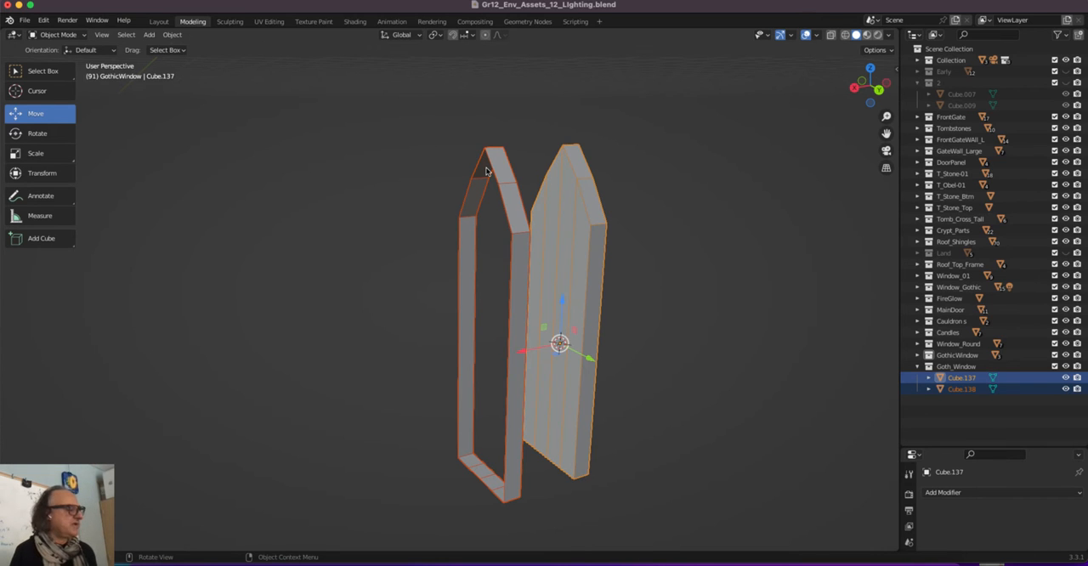
Set the separated arch outline's origin to its center of mass (volume)
left_click(489, 169)
middle_click_drag(498, 165, 481, 248)
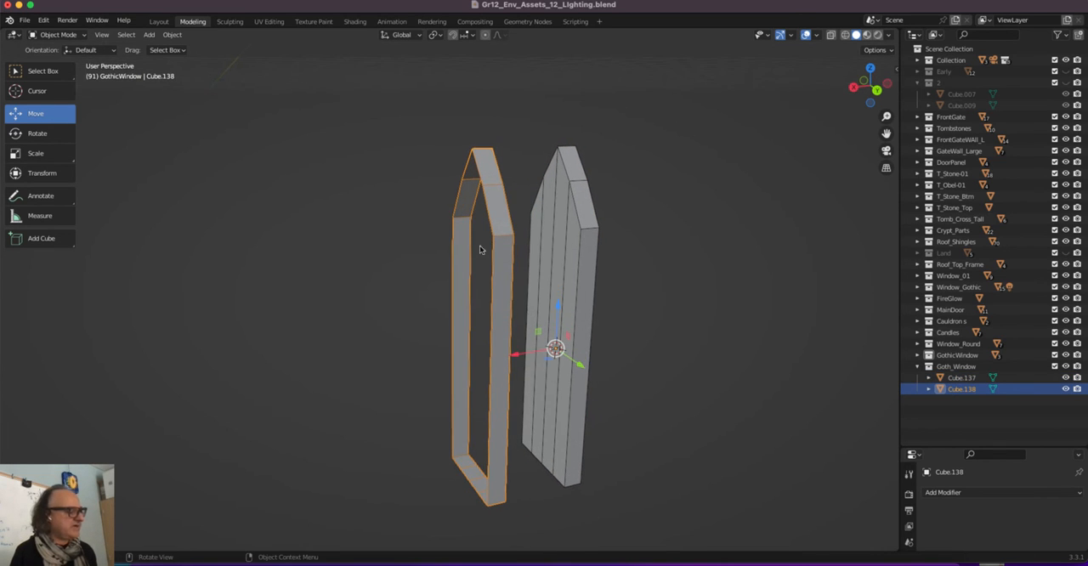
right_click(500, 205)
mouse_move(495, 202)
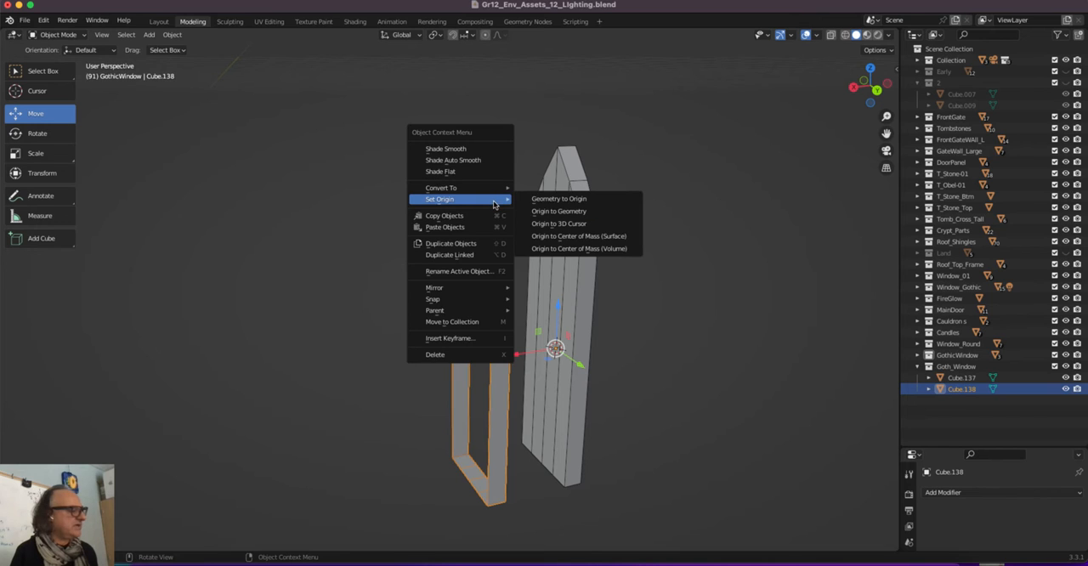
left_click(550, 248)
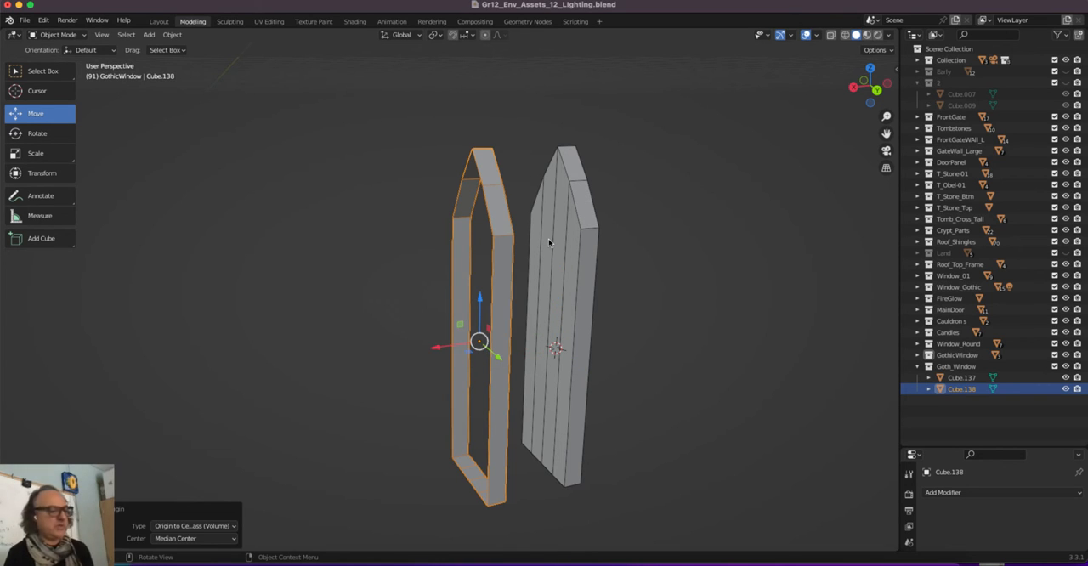
Rename the separated outline object G_W_Frame
double_click(953, 391)
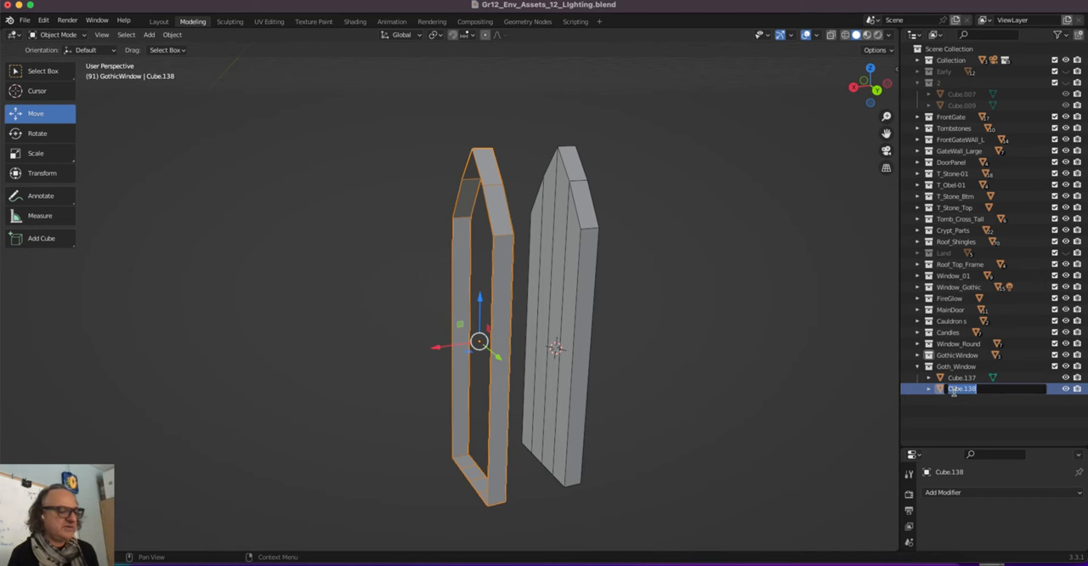
type("G")
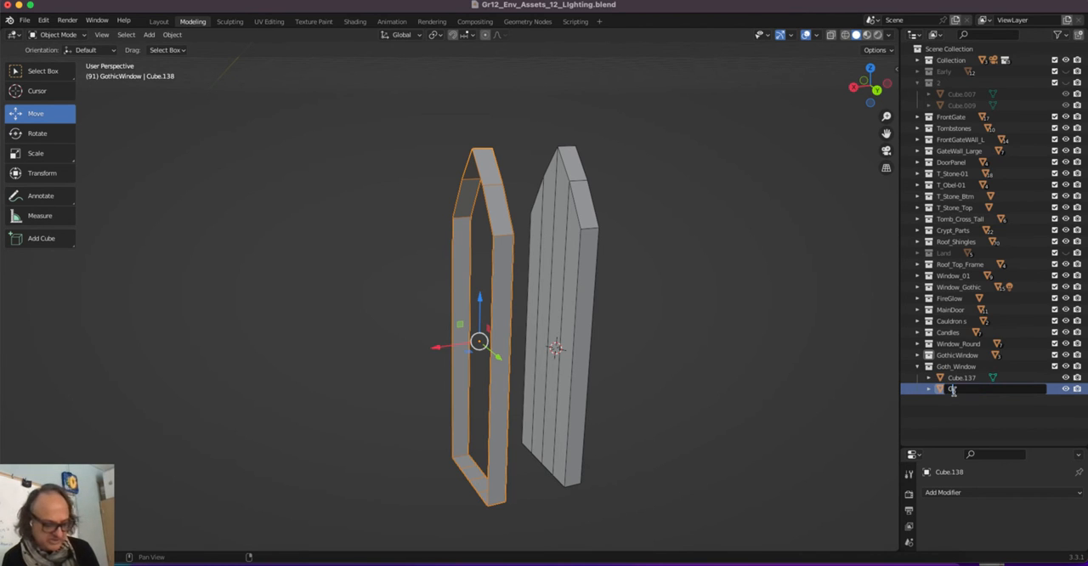
type("_W_F")
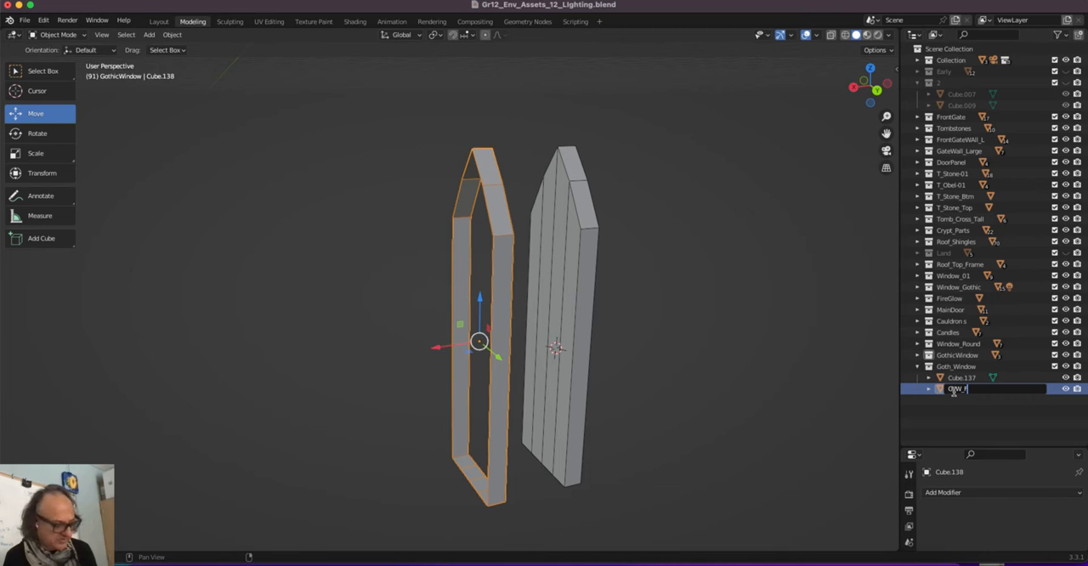
type("rame")
key("Return")
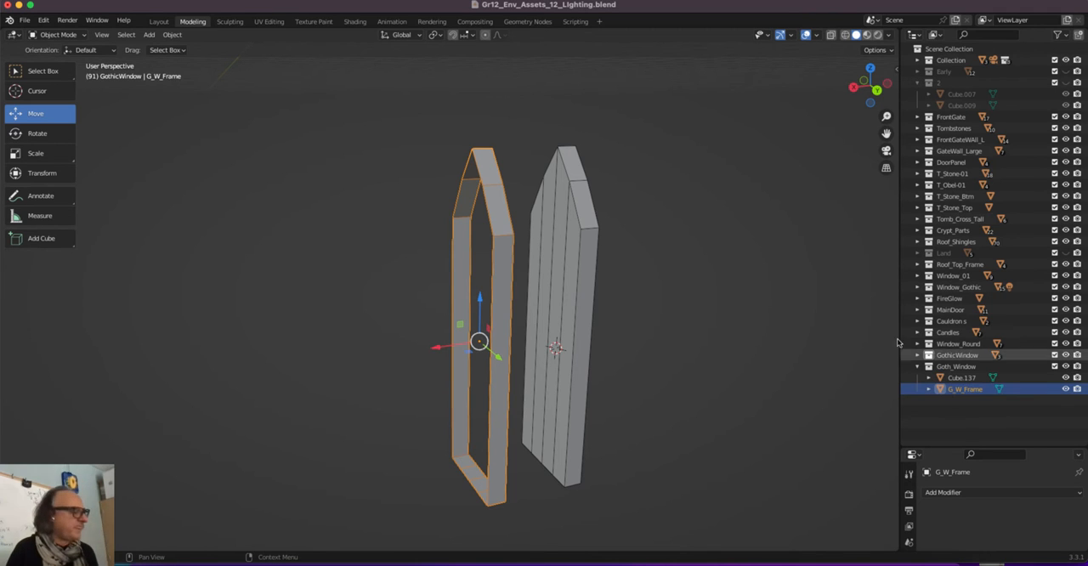
Extrude all faces of G_W_Frame along their normals by 0.172 m with Offset Even enabled, and return to Object Mode
middle_click_drag(491, 268, 497, 267)
key("Tab")
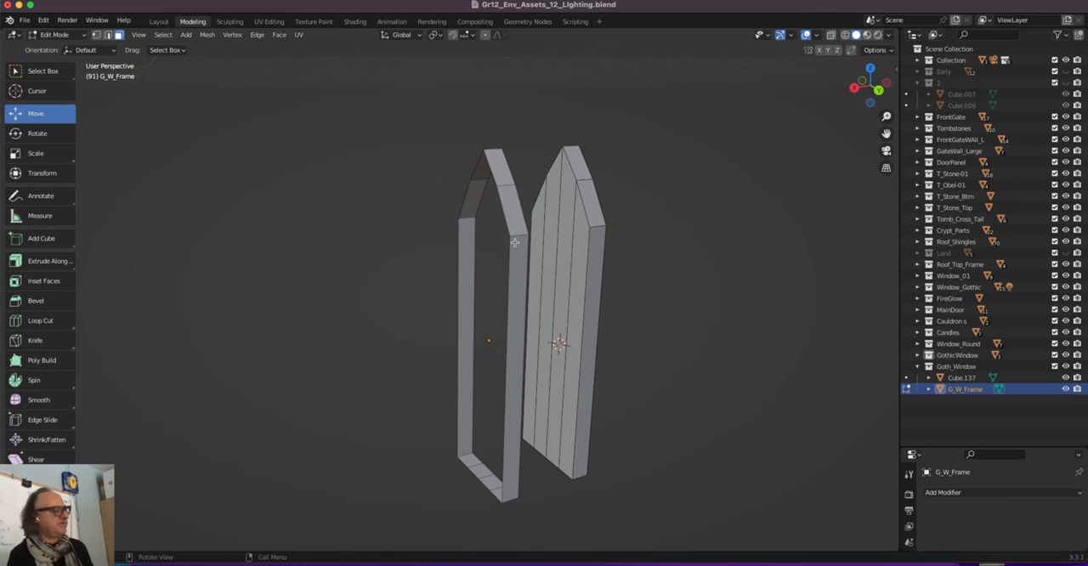
left_click(518, 236, "alt")
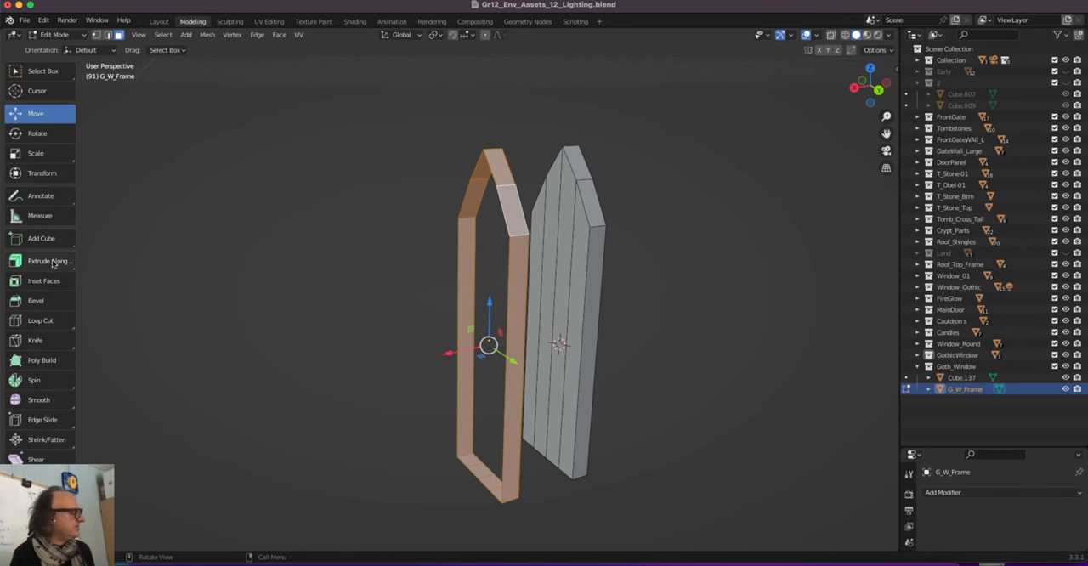
left_click_drag(52, 262, 51, 332)
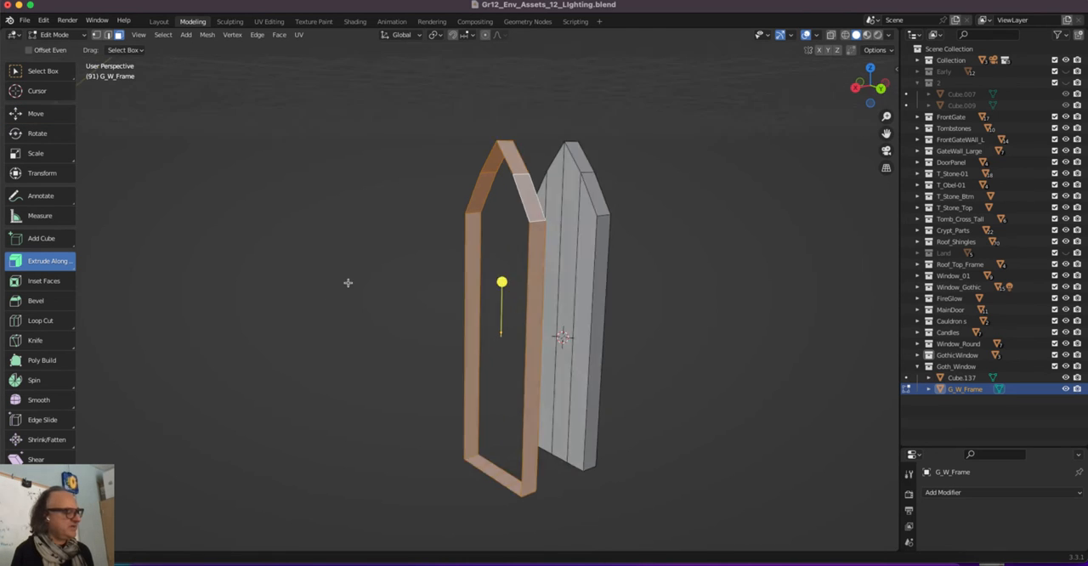
mouse_move(348, 282)
middle_mouse_down()
mouse_move(364, 280)
mouse_move(358, 287)
middle_mouse_up()
left_click_drag(522, 269, 524, 266)
middle_click_drag(462, 468, 470, 463)
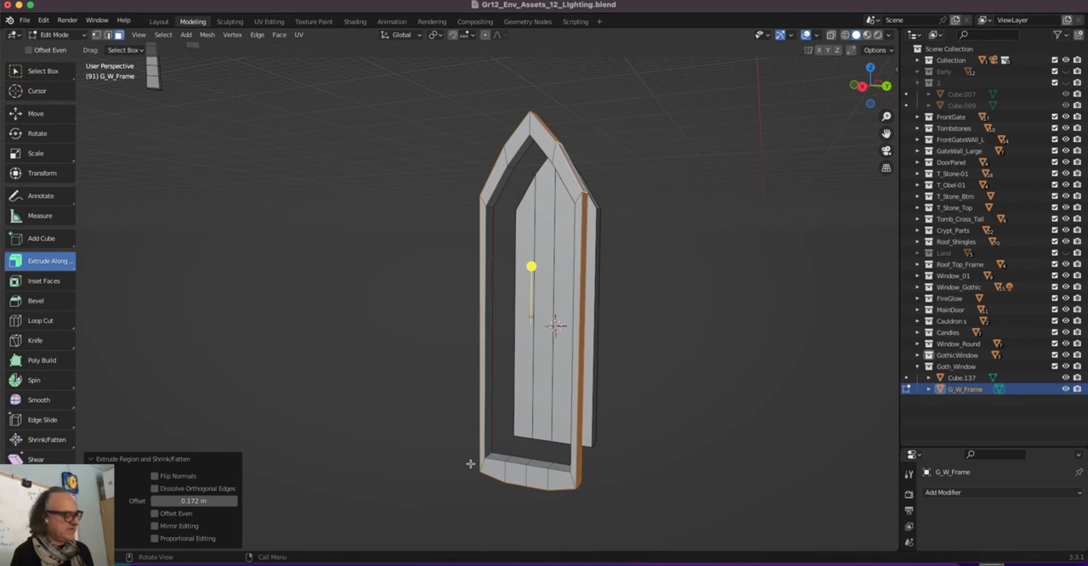
left_click(154, 514)
middle_click_drag(398, 255, 359, 265)
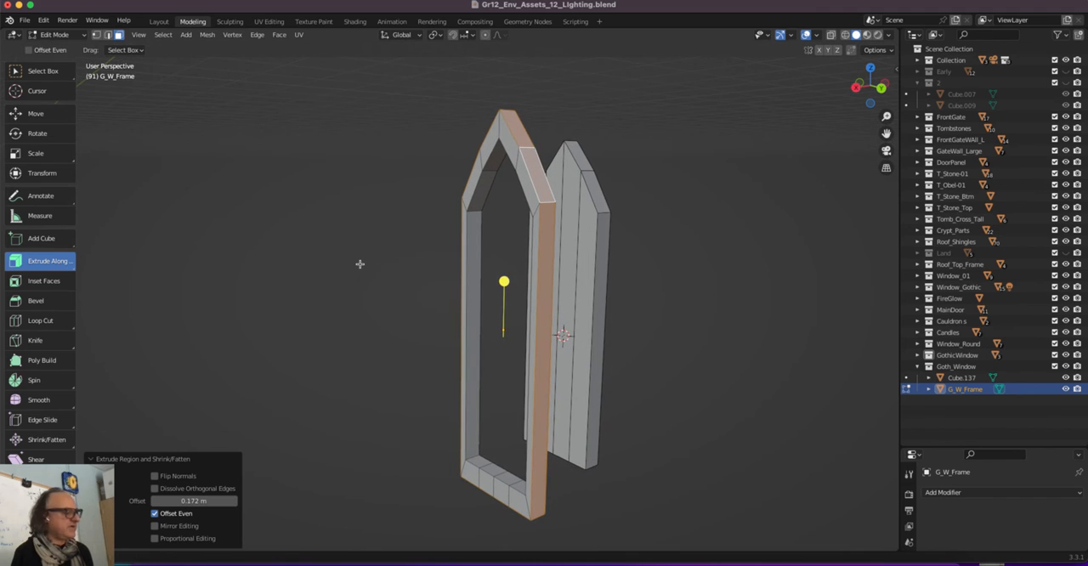
key("Tab")
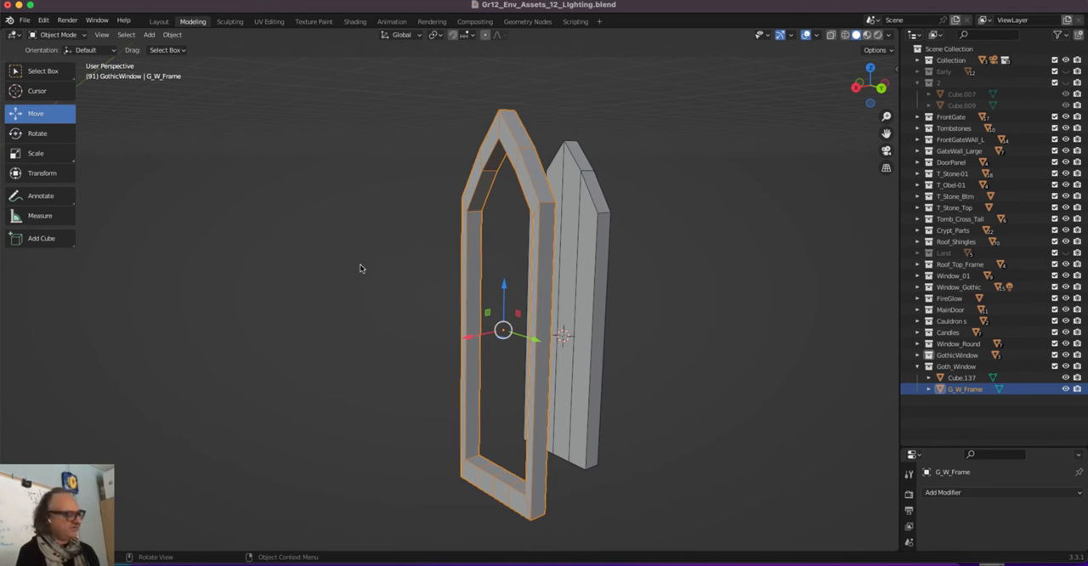
Scale the frame by 2.31 along X and slide it back along X so it surrounds the arched slab
key("s")
key("x")
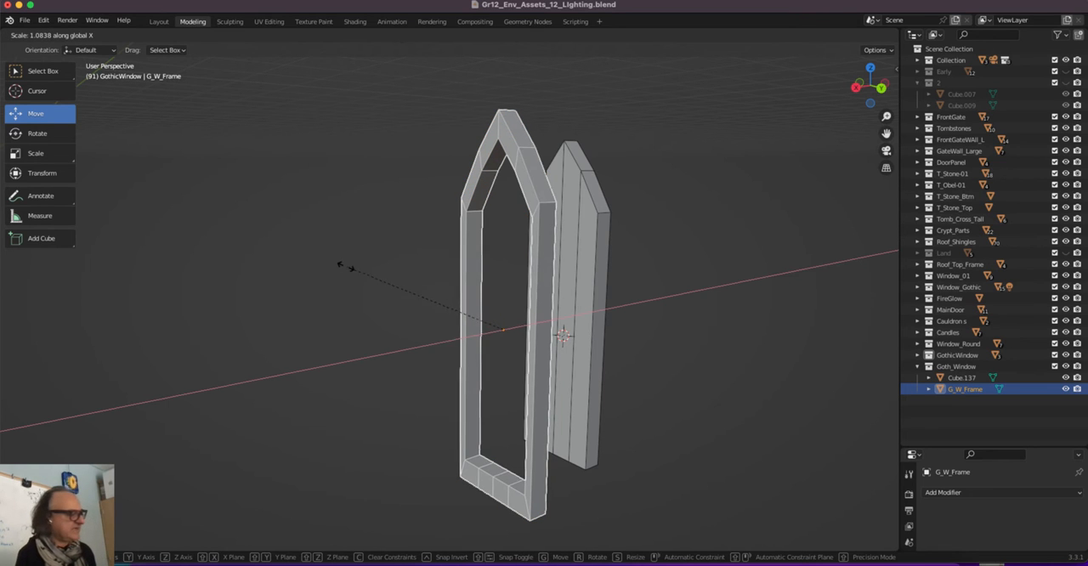
left_click(143, 291)
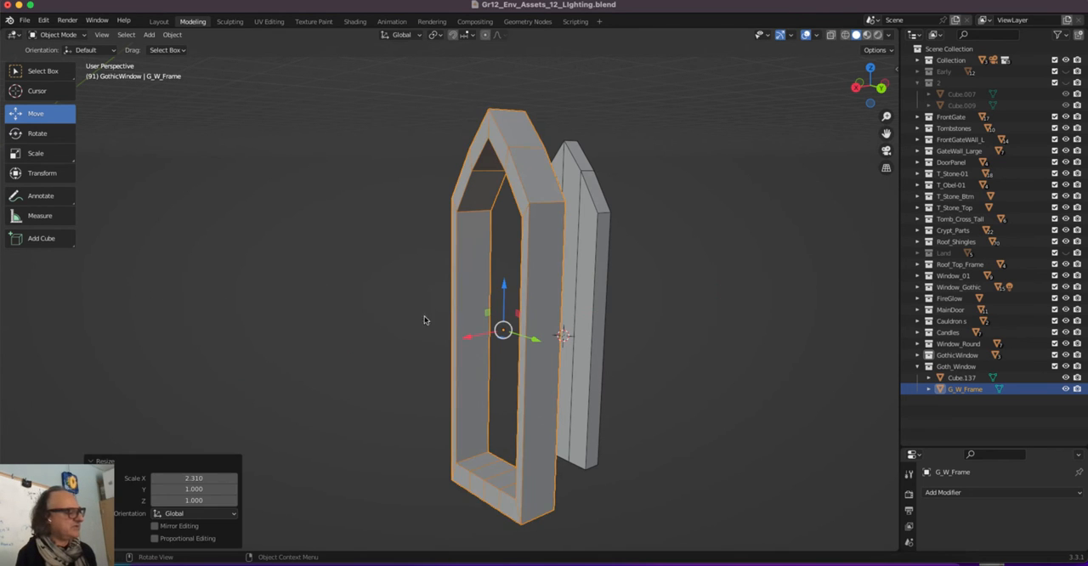
left_click_drag(467, 339, 527, 331)
left_click(391, 240)
left_click(537, 298)
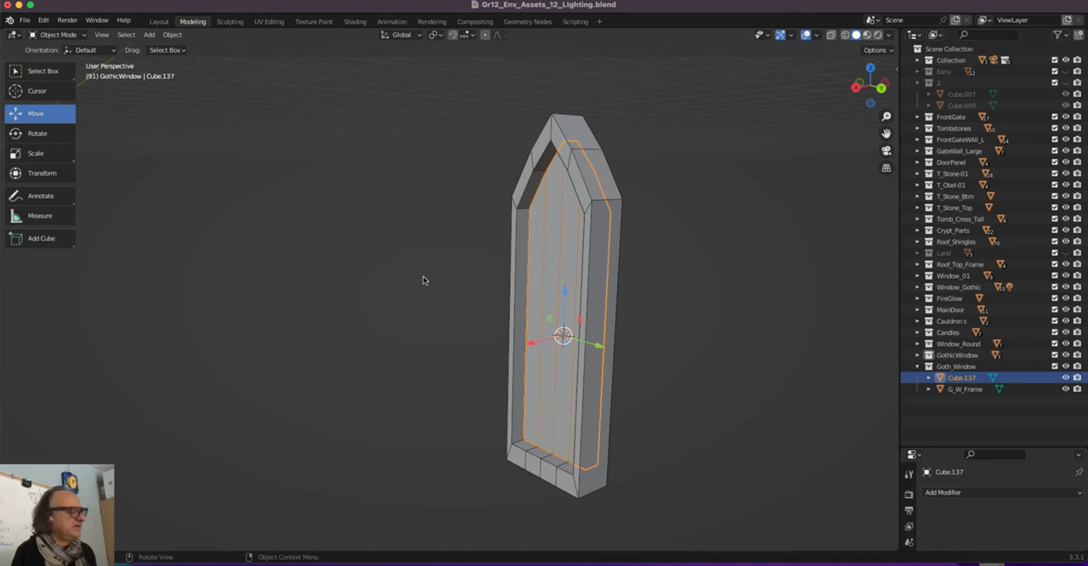
Add a 2 m cube at the window's centre and flatten it into a thin upright slab by scaling Y to 0.088
middle_click_drag(423, 277, 468, 266)
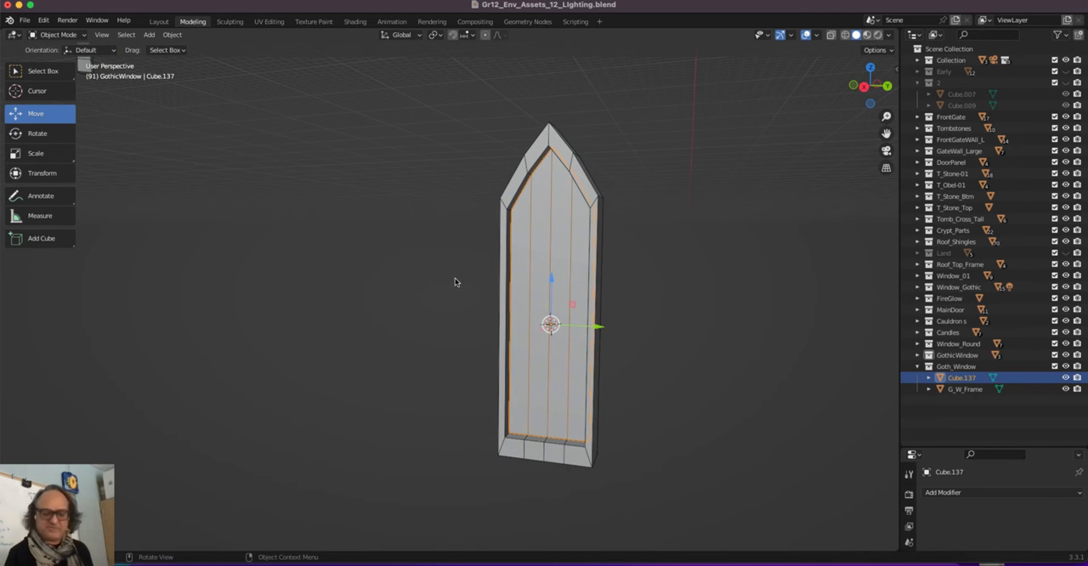
key("shift+a")
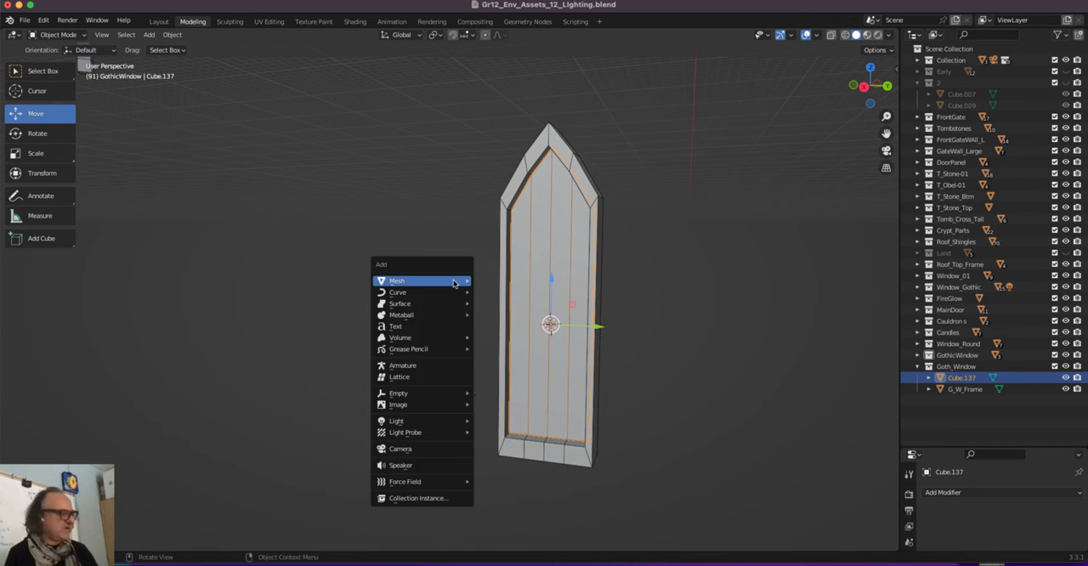
mouse_move(459, 281)
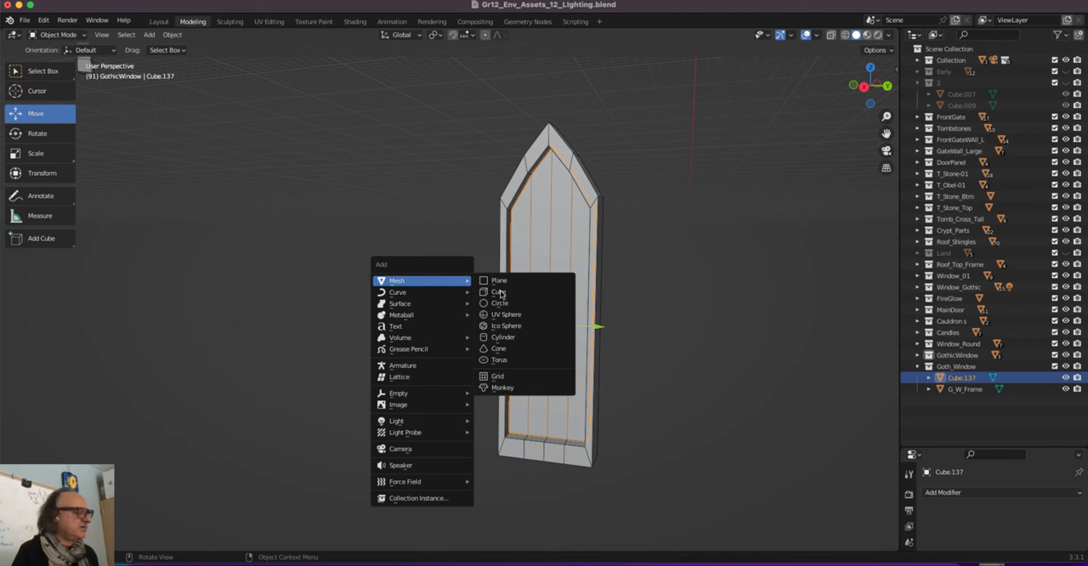
left_click(499, 292)
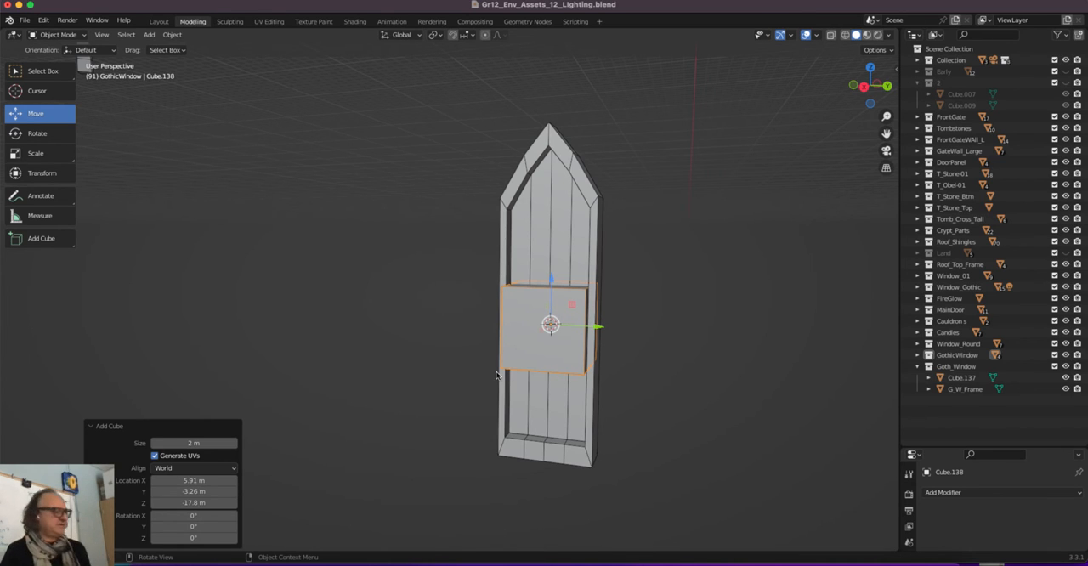
middle_click_drag(497, 374, 500, 275)
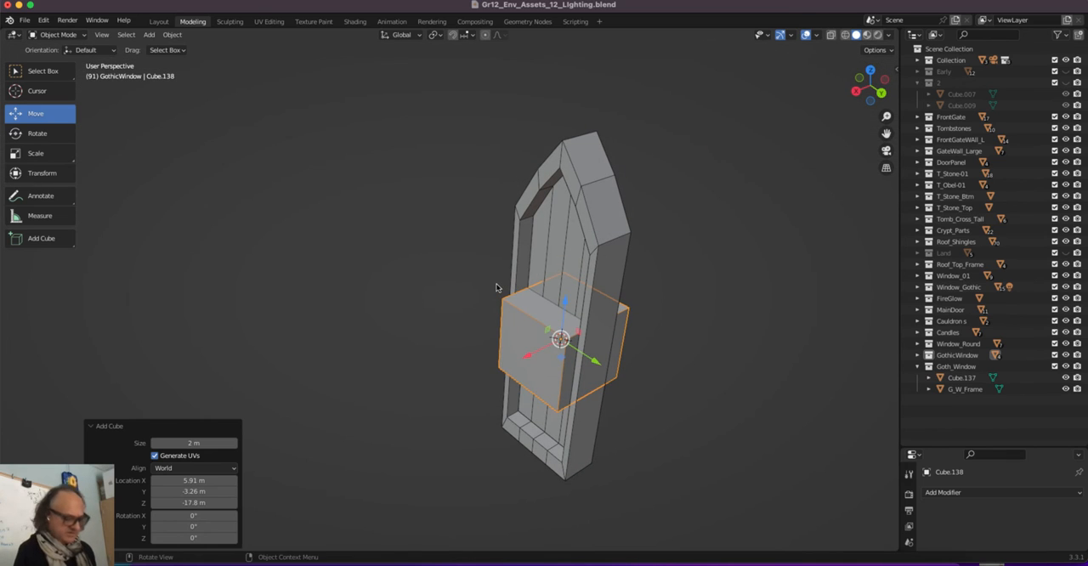
key("s")
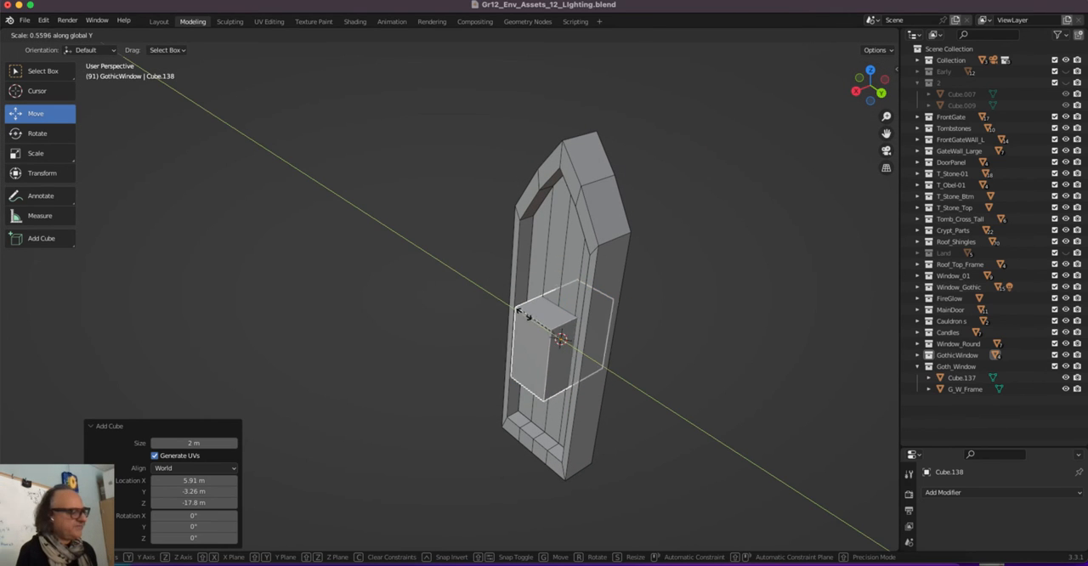
left_click(553, 343)
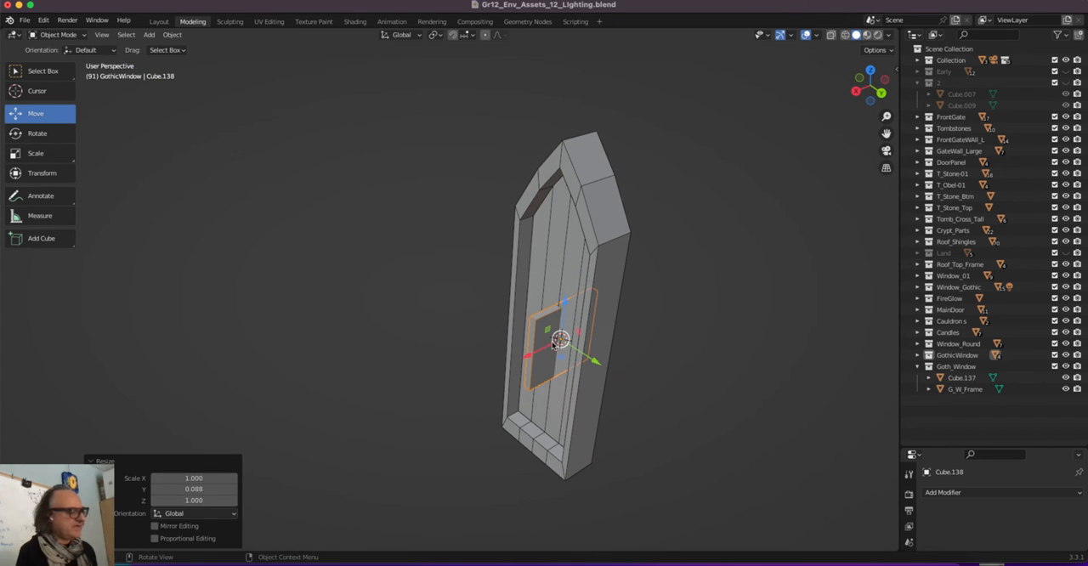
Narrow the slab along X to about 0.26, shift it -0.128 m along X, and rescale it by 1.235 along X
key("s")
key("x")
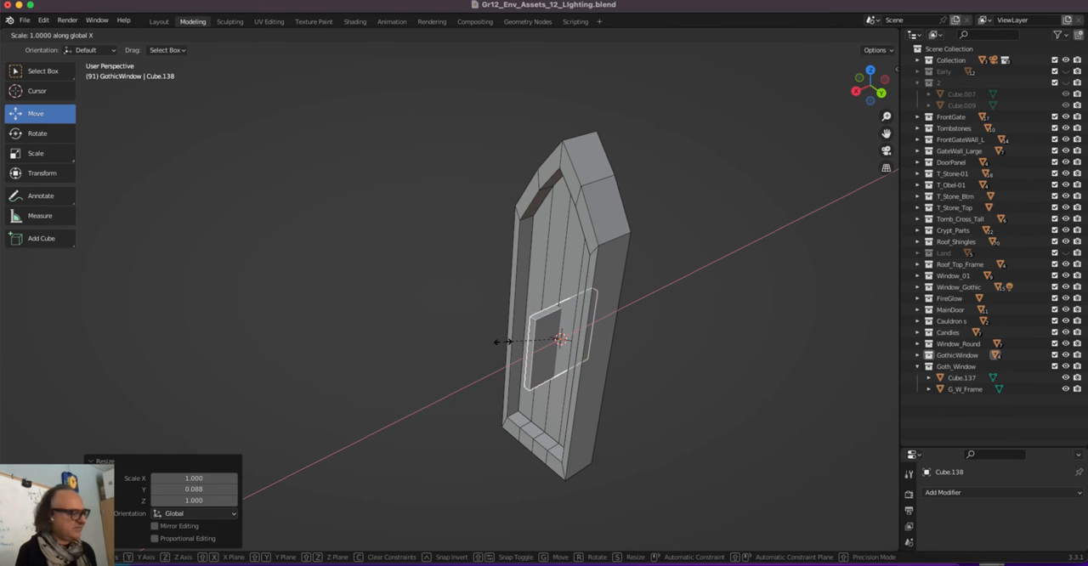
left_click(546, 324)
left_click_drag(526, 355, 522, 355)
middle_click_drag(522, 355, 357, 304)
left_click_drag(411, 383, 417, 387)
middle_click_drag(373, 384, 487, 371)
key("s")
key("x")
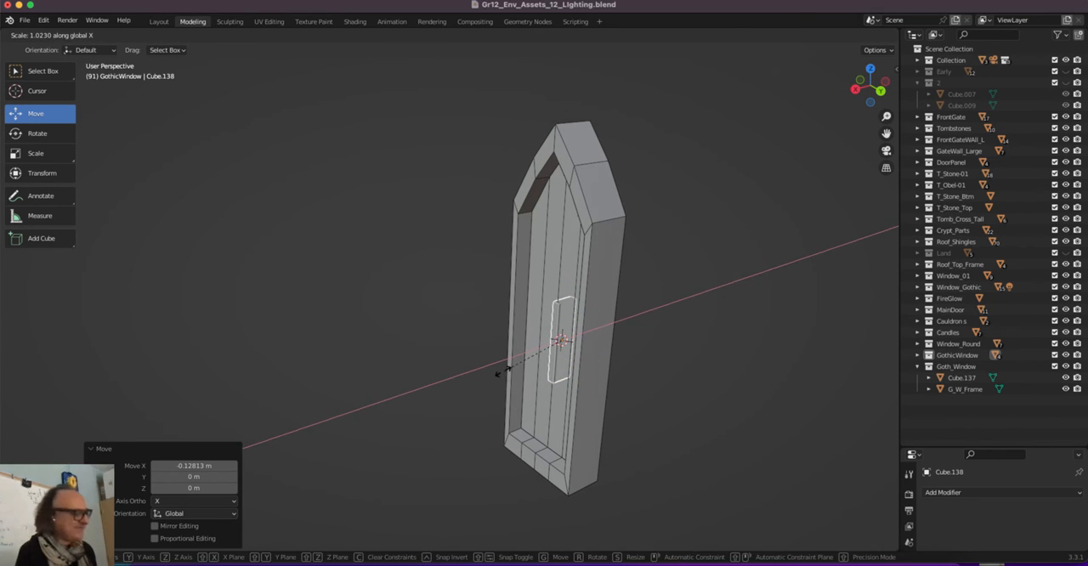
left_click(489, 372)
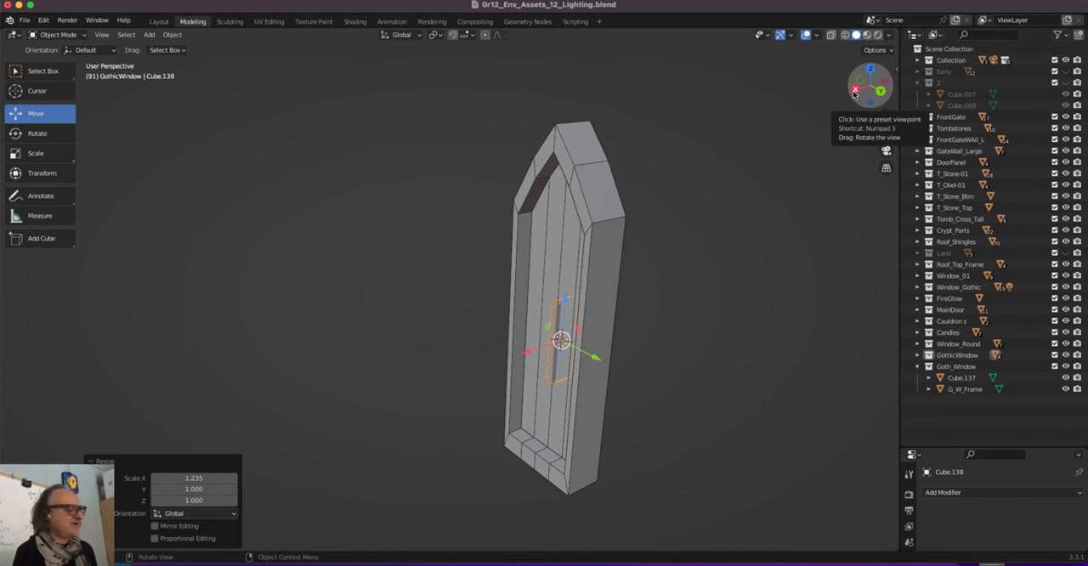
In the right orthographic view, stretch the bar by 3.839 along Z and raise it 0.644 m to span the window's height
left_click(854, 90)
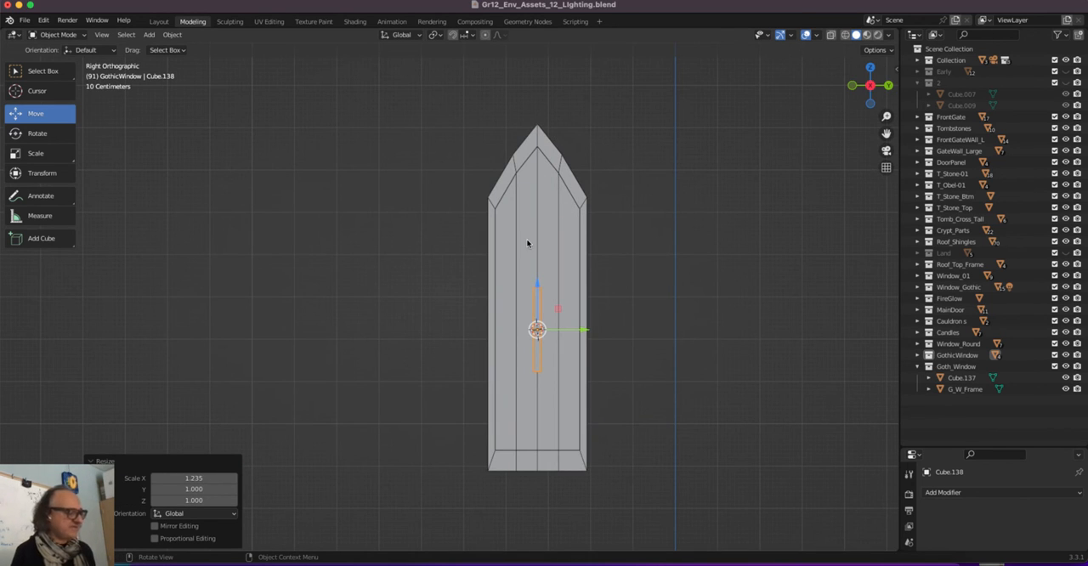
key("s")
key("z")
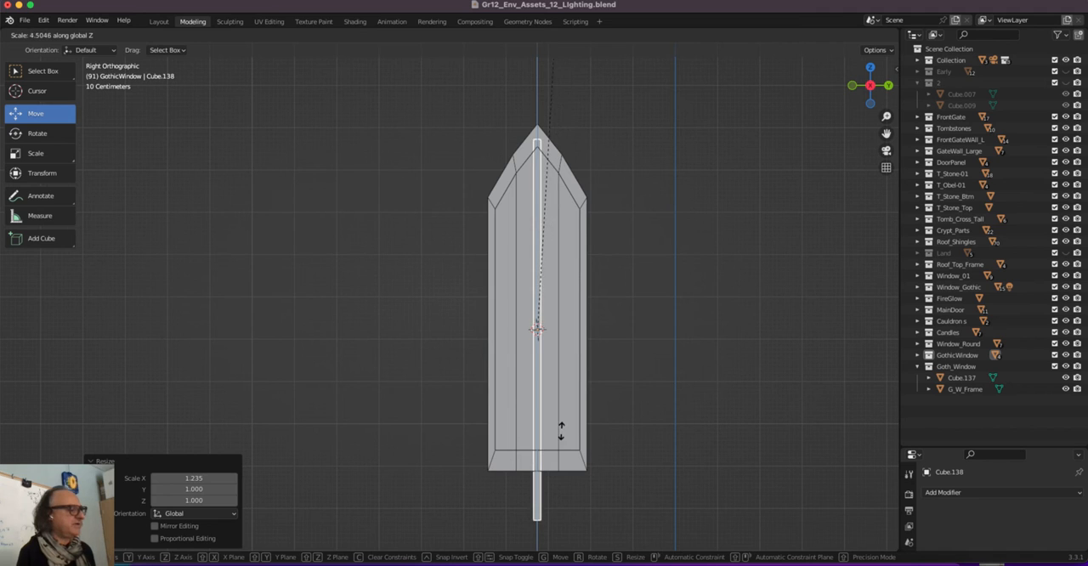
left_click(564, 492)
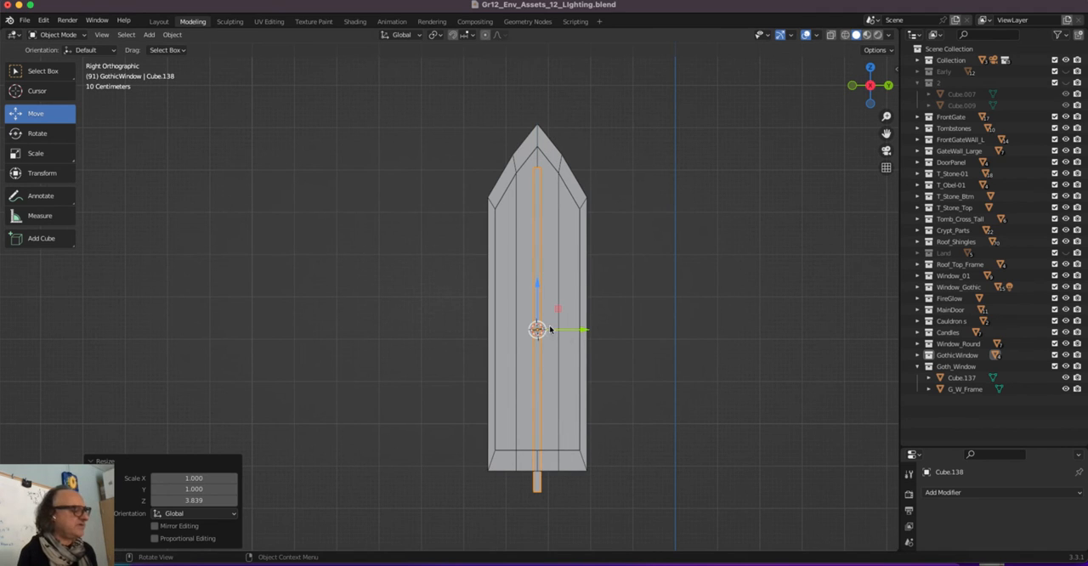
key("g")
key("z")
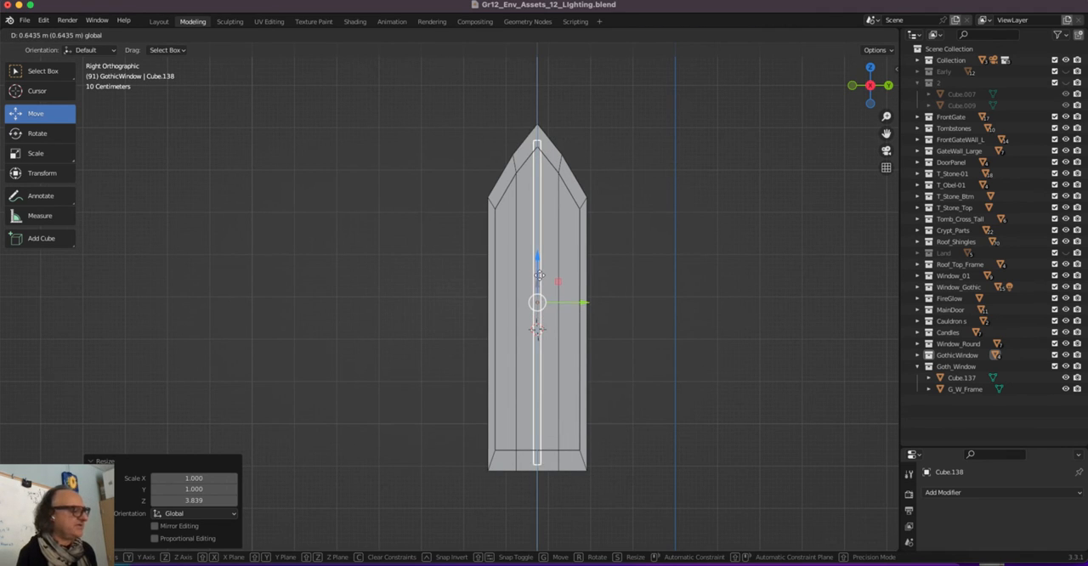
left_click(537, 284)
Thin the central vertical bar by scaling it to 0.75 along Y
key("s")
type("y")
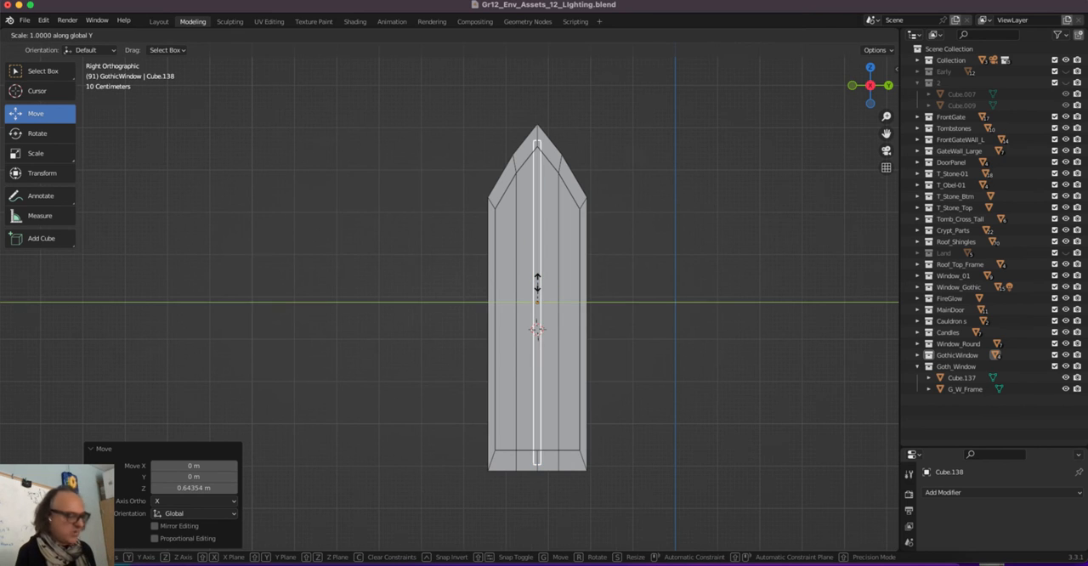
type(".75")
key("Return")
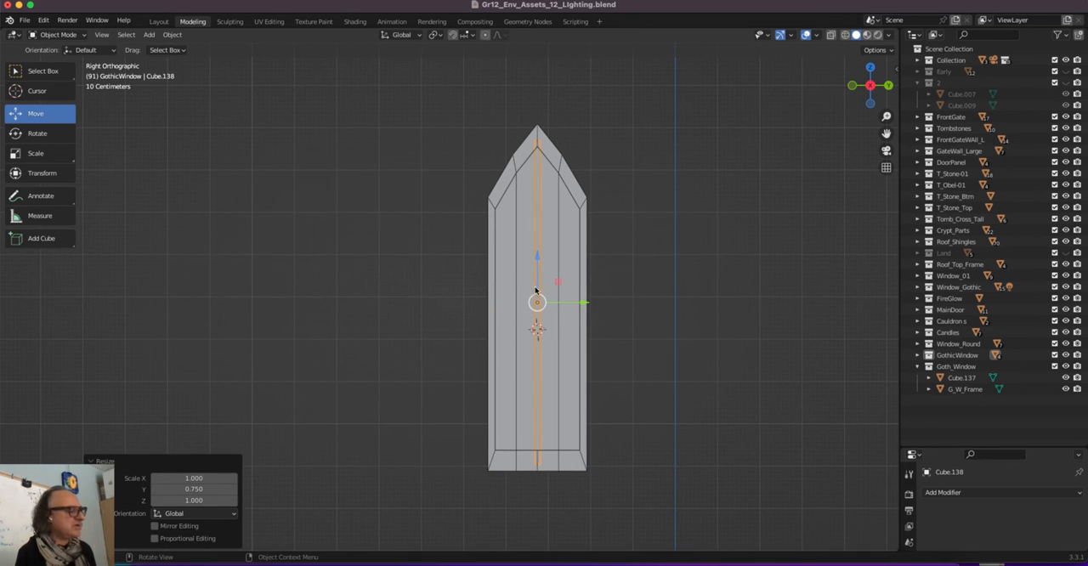
Duplicate the central bar 0.503 m along Y, duplicate that copy -0.983 m along Y, and nudge both copies slightly outward
scroll(532, 284, "up", 2)
scroll(532, 283, "down", 1)
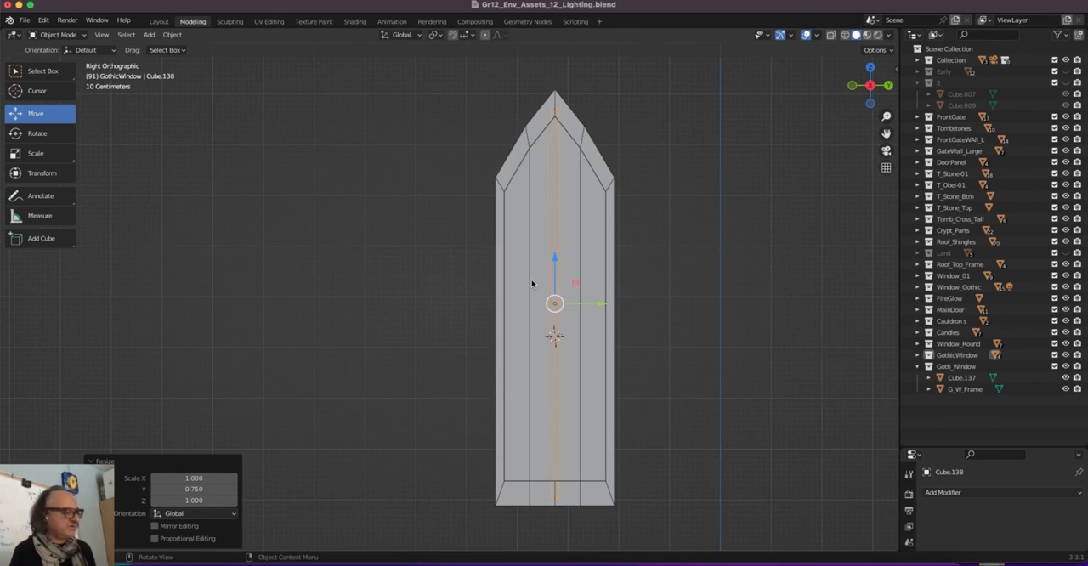
key("shift+d")
key("y")
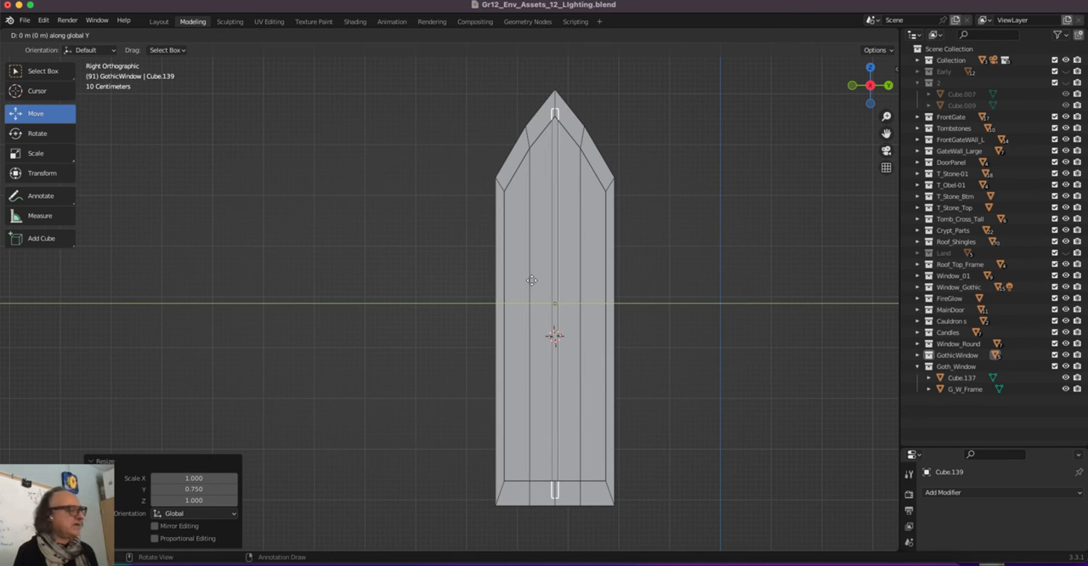
left_click(557, 283)
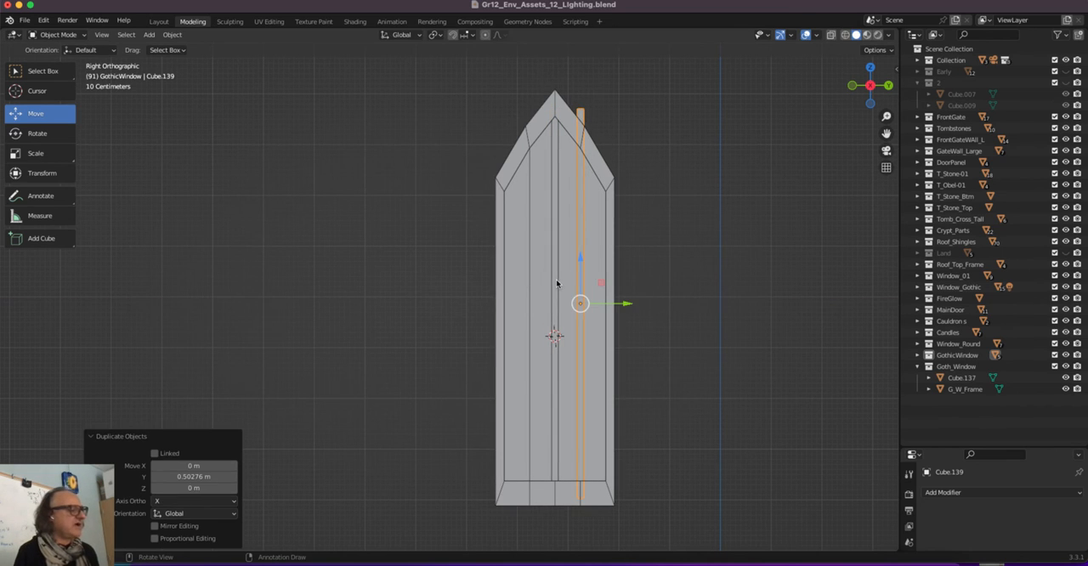
key("shift+d")
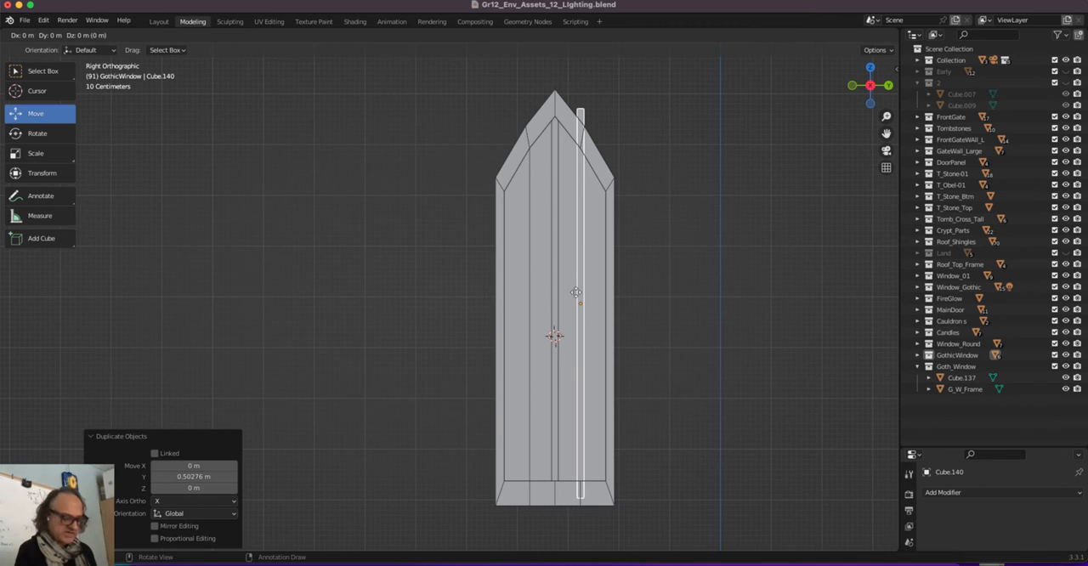
key("y")
left_click(526, 290)
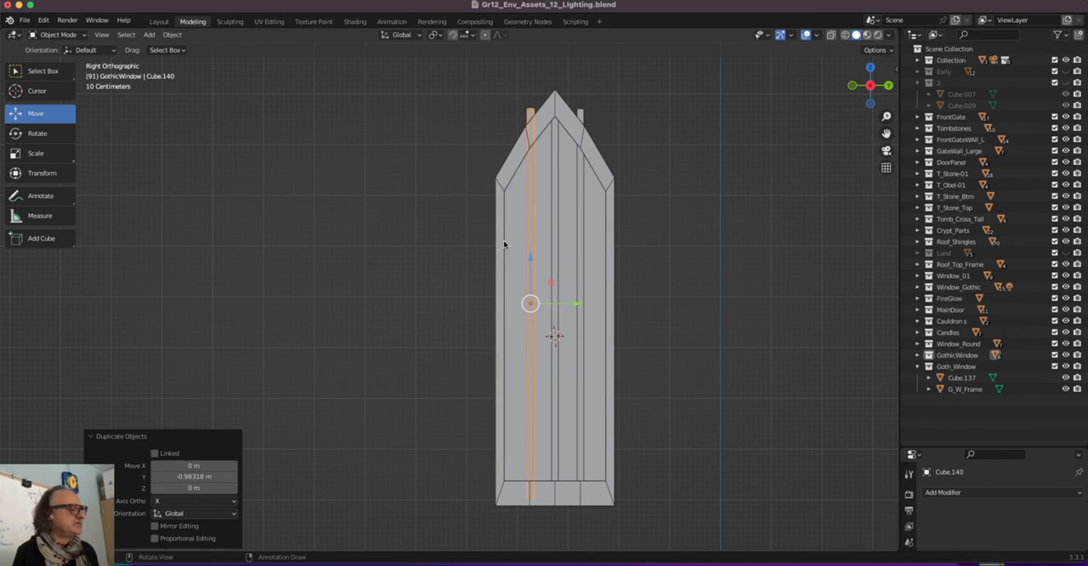
left_click_drag(572, 307, 614, 306)
left_click(584, 307)
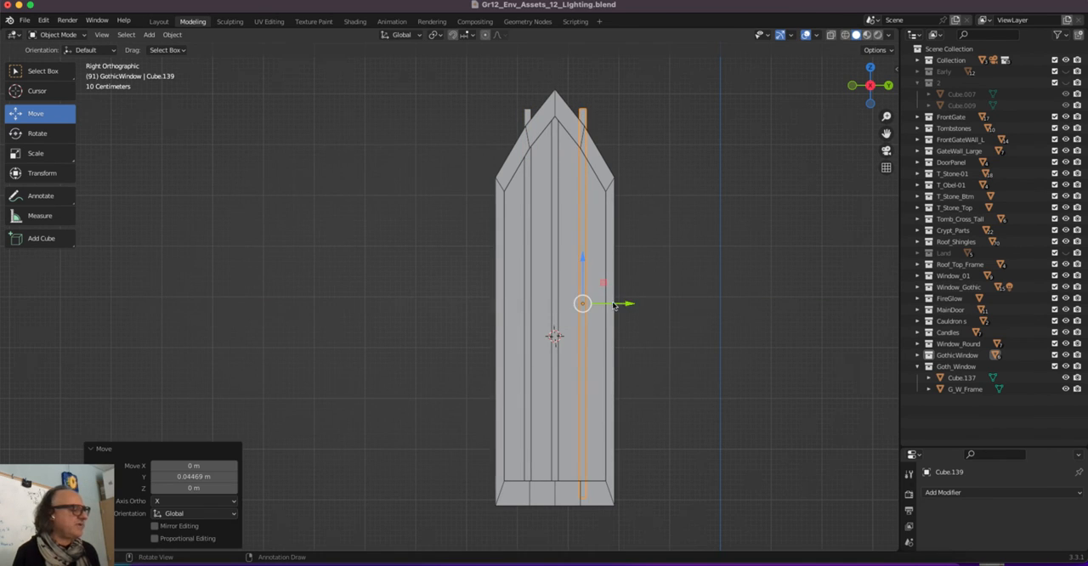
Edit both side bars together in X-ray wireframe, lowering their top ends into the arched frame and raising their bottom ends 0.168 m
left_click(525, 113, "shift")
key("Tab")
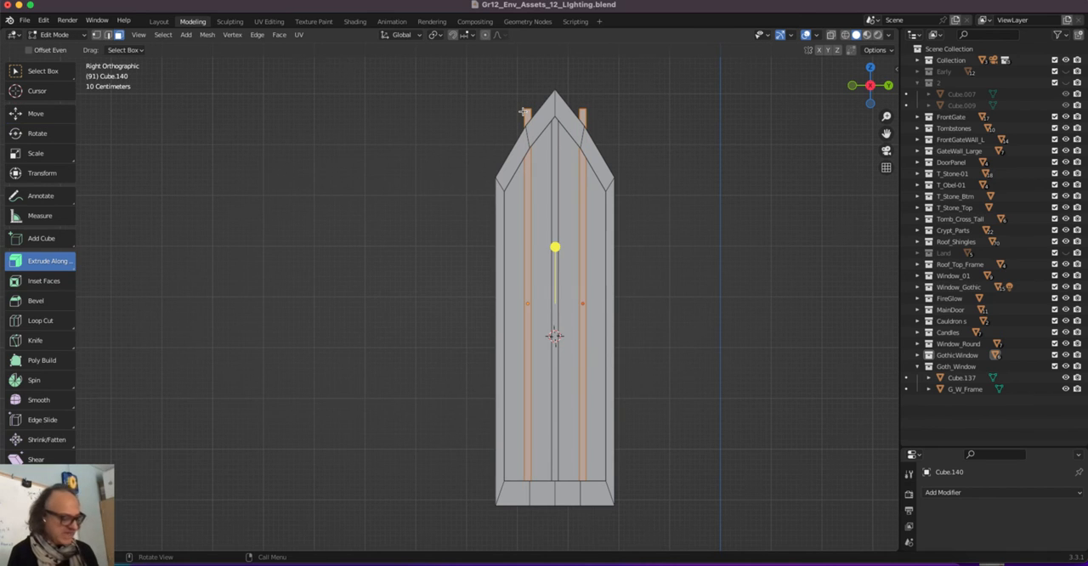
left_click(831, 35)
left_click(844, 35)
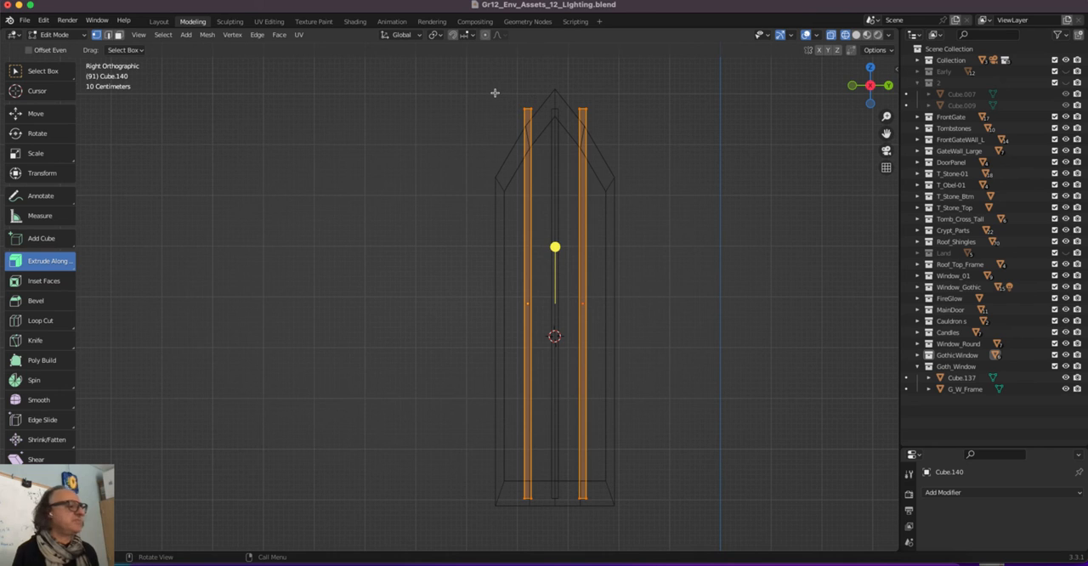
left_click_drag(473, 82, 643, 126)
left_click(38, 119)
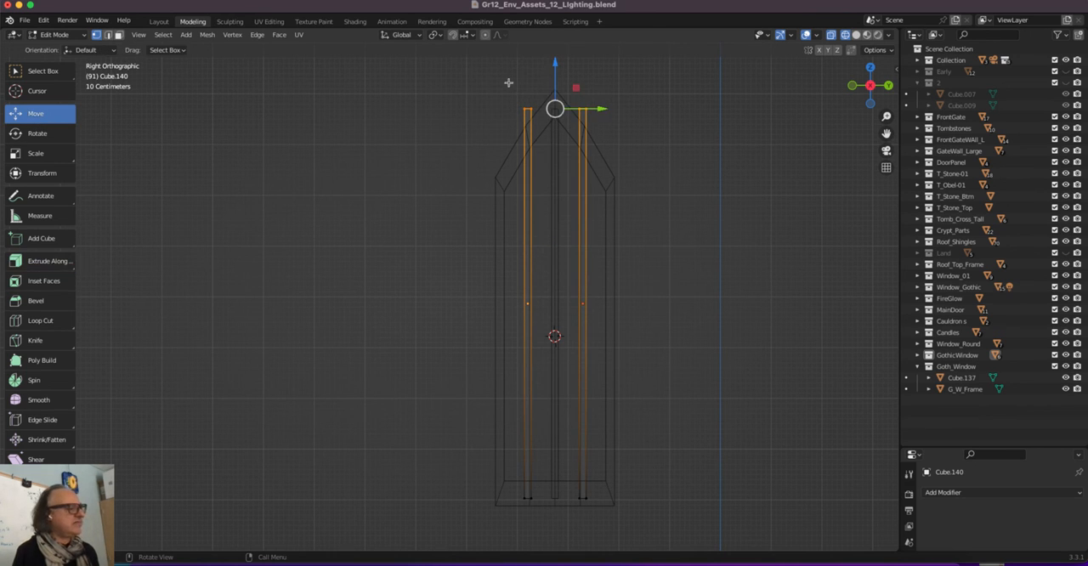
left_click_drag(554, 73, 555, 96)
left_click_drag(492, 509, 601, 490)
left_click_drag(554, 463, 553, 452)
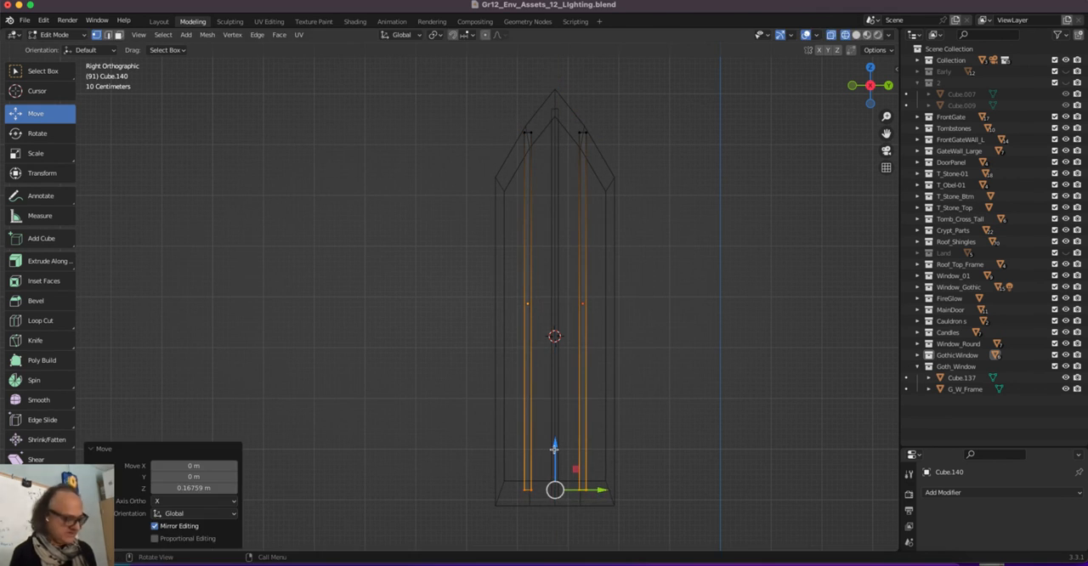
key("Tab")
left_click(451, 287)
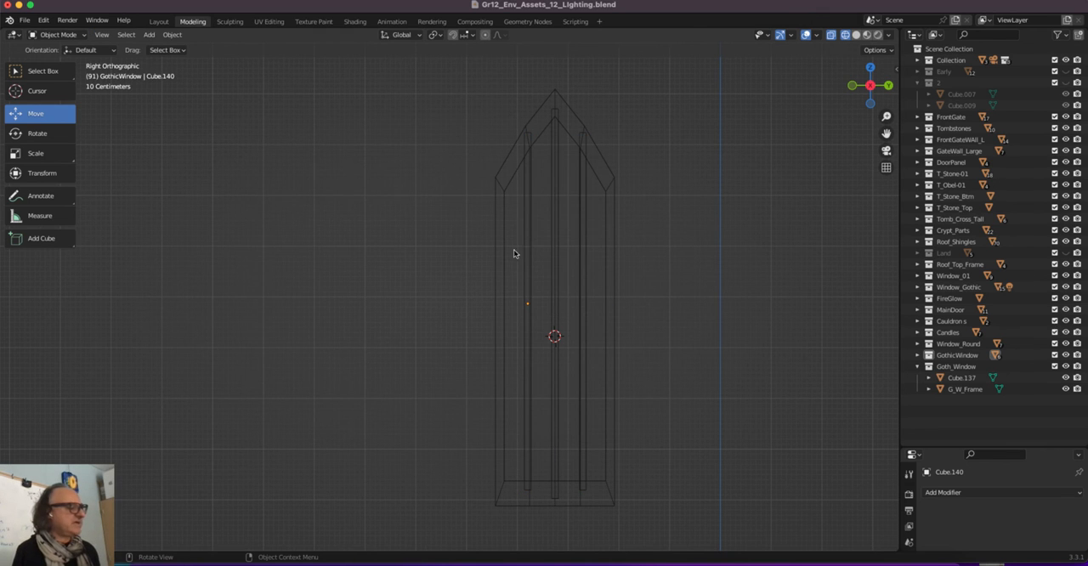
Duplicate the side bar on the +Y side 1.654 m along Y and rotate the copy 90° about X
left_click(584, 245)
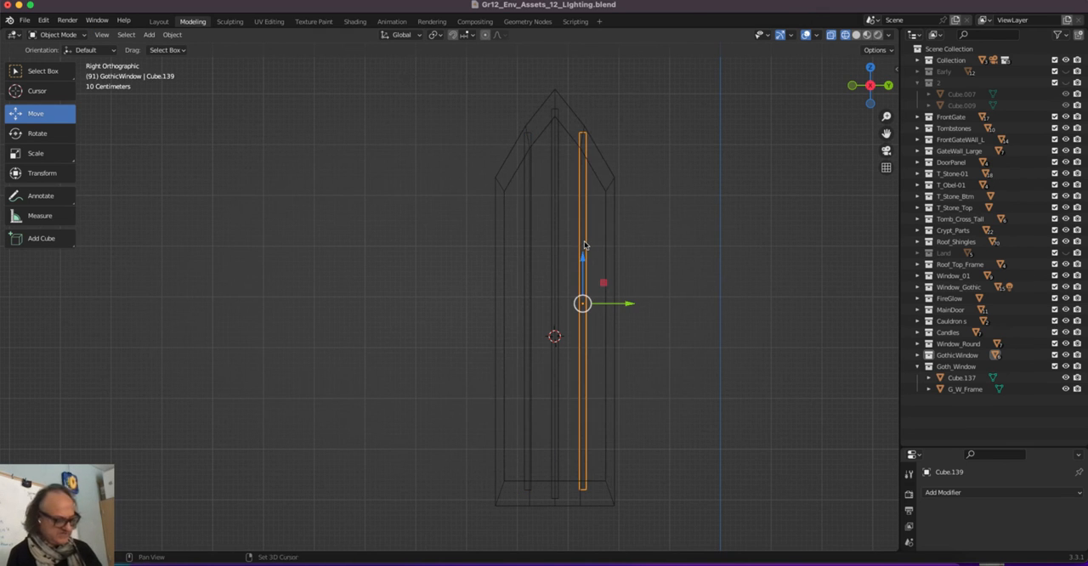
key("shift+d")
key("y")
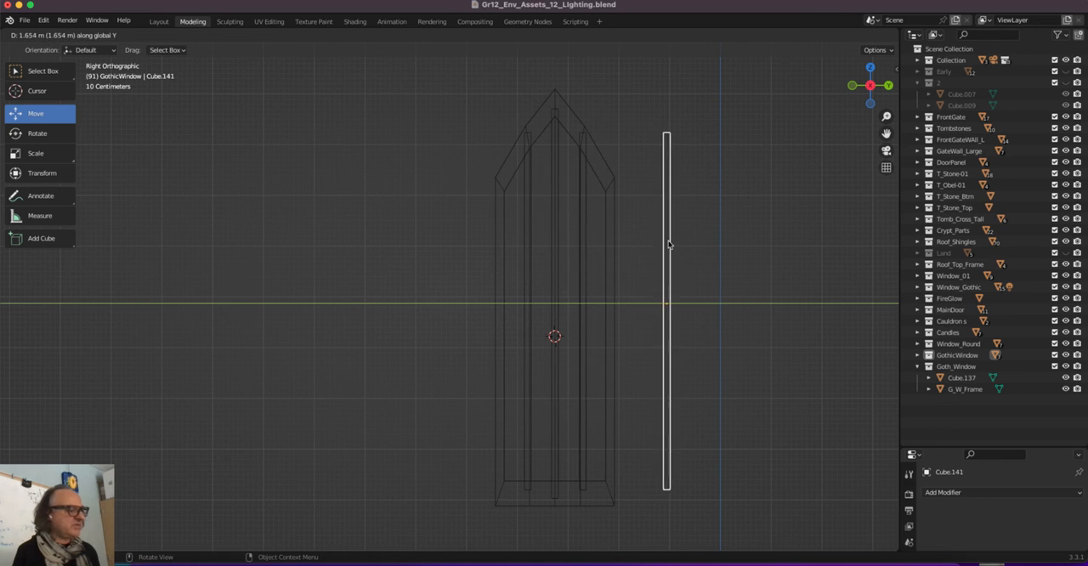
left_click(668, 245)
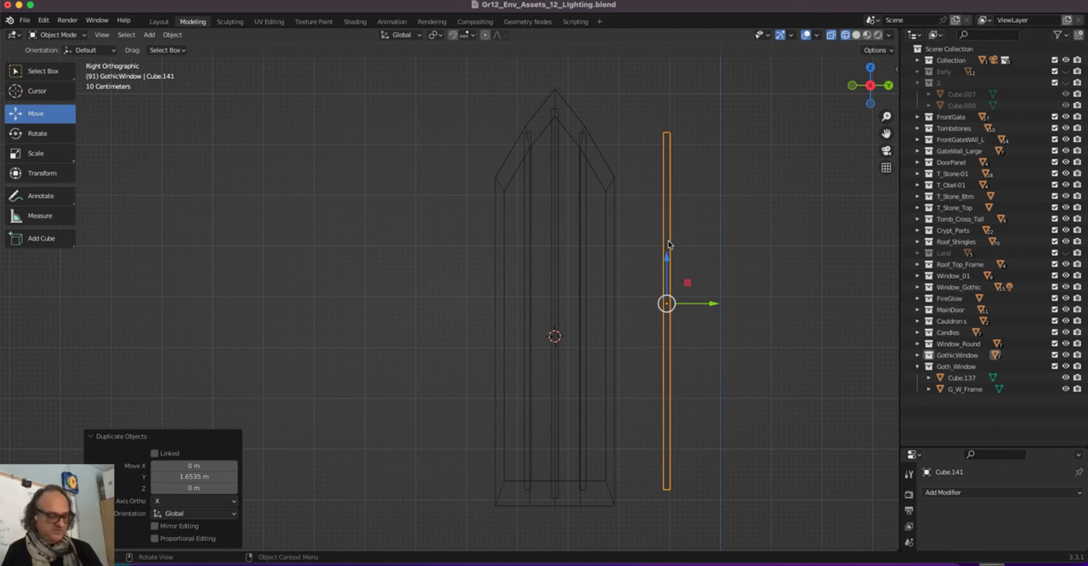
type("r90")
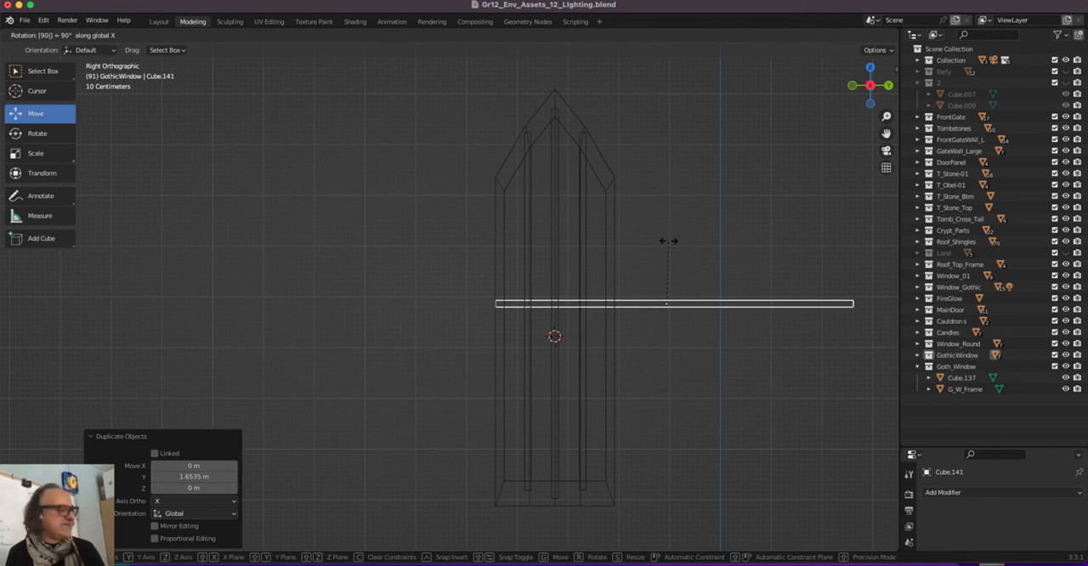
key("Return")
Centre the horizontal bar on the window by moving it -2.223 m along Y, and shorten it by scaling Y to 0.318
key("g")
key("y")
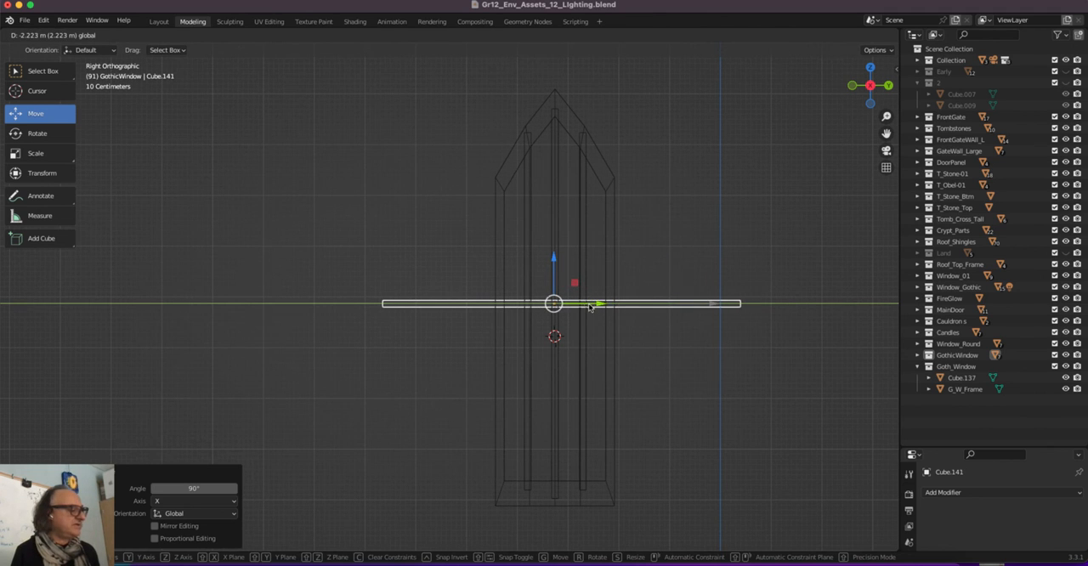
left_click(588, 304)
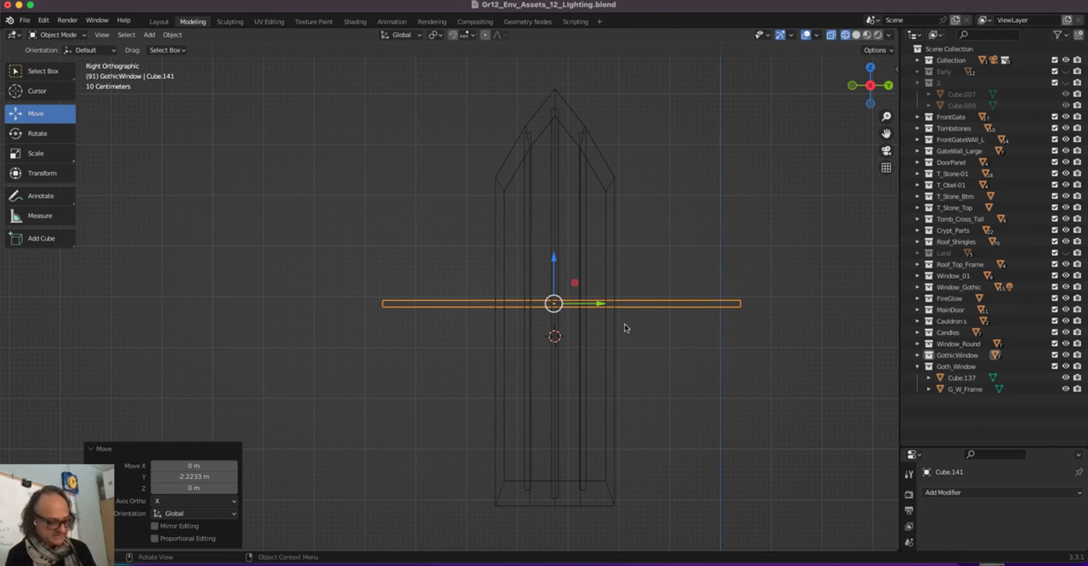
key("s")
key("y")
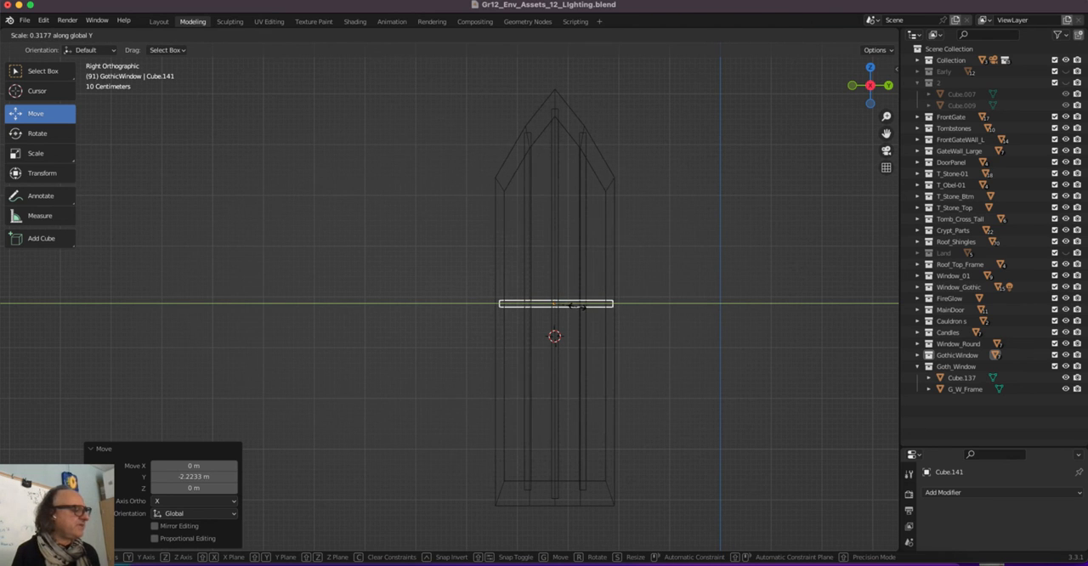
left_click(577, 307)
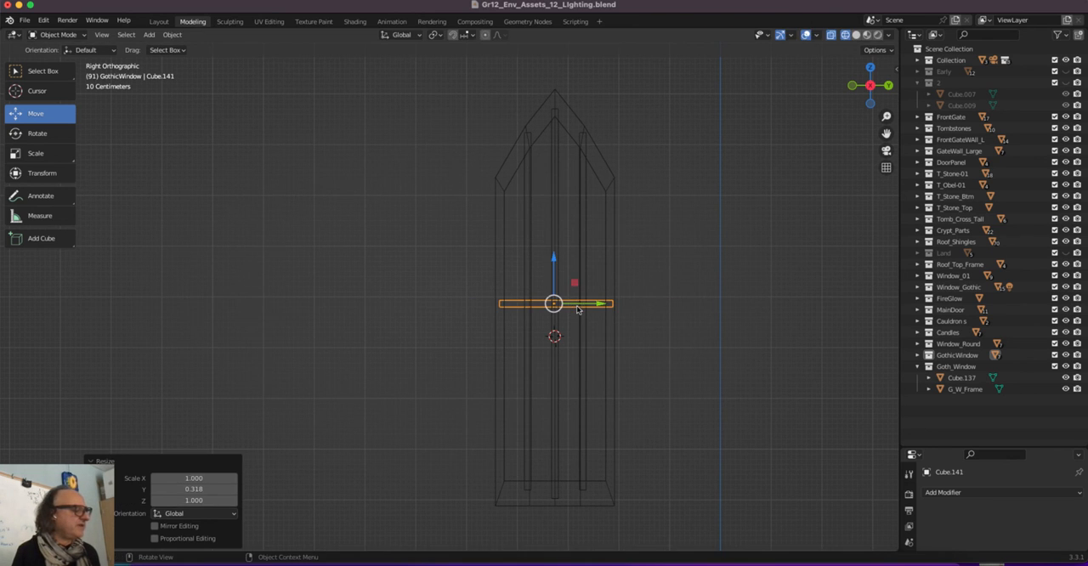
Restore solid shading with X-ray off and move the horizontal crossbar 0.114 m along X, in front of the vertical bars
left_click(855, 35)
left_click(846, 35)
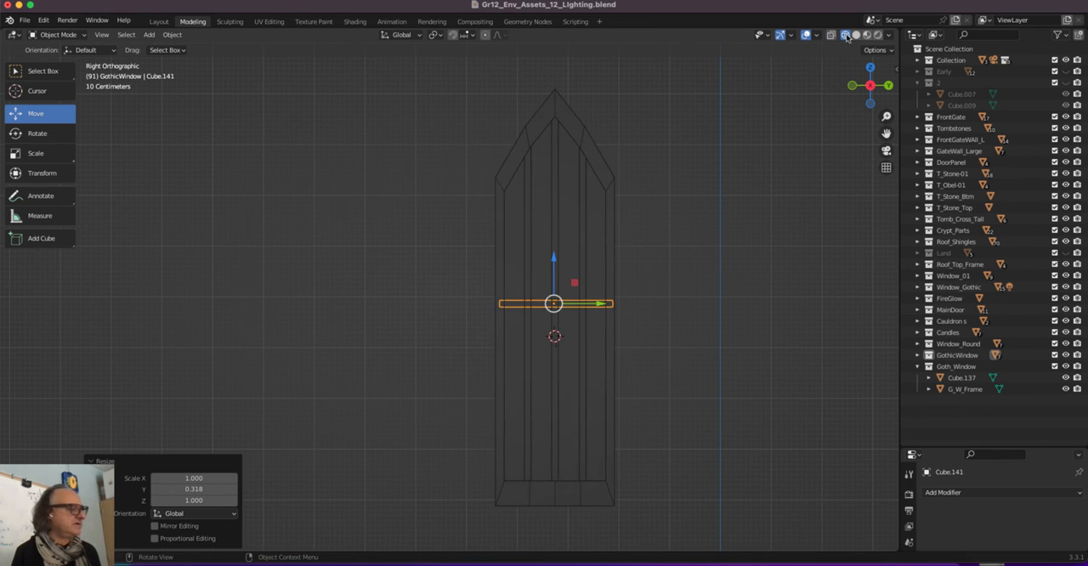
left_click(855, 36)
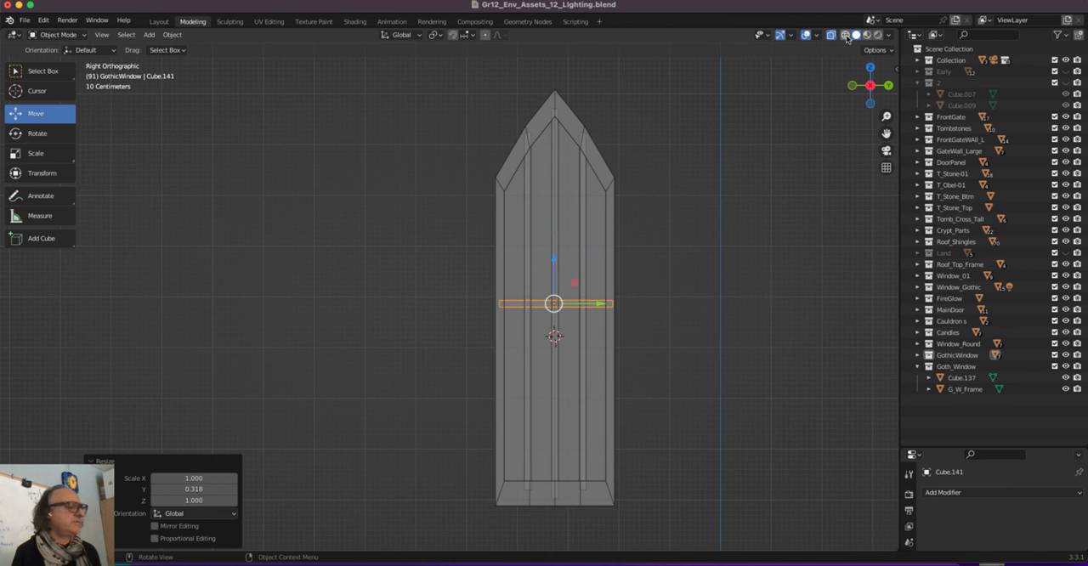
middle_click_drag(809, 79, 759, 98)
left_click(831, 35)
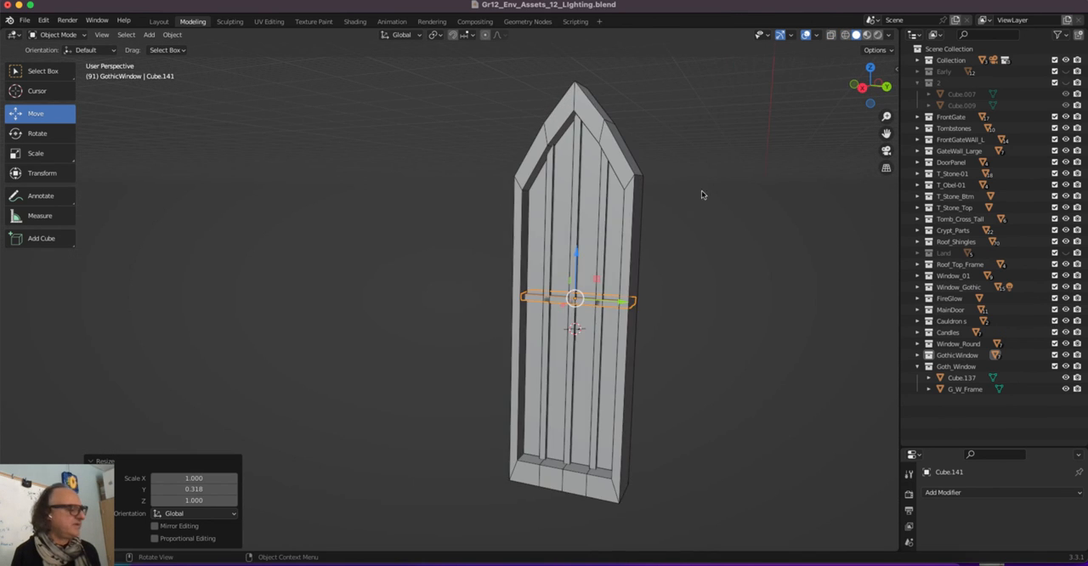
middle_click_drag(705, 195, 548, 382)
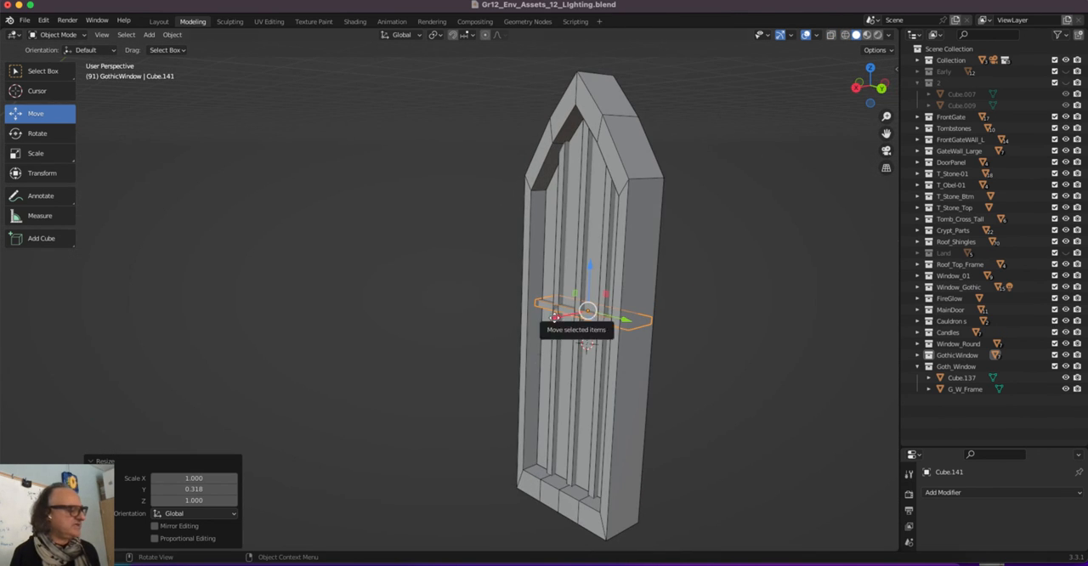
left_click_drag(549, 324, 544, 322)
middle_click_drag(399, 283, 403, 279)
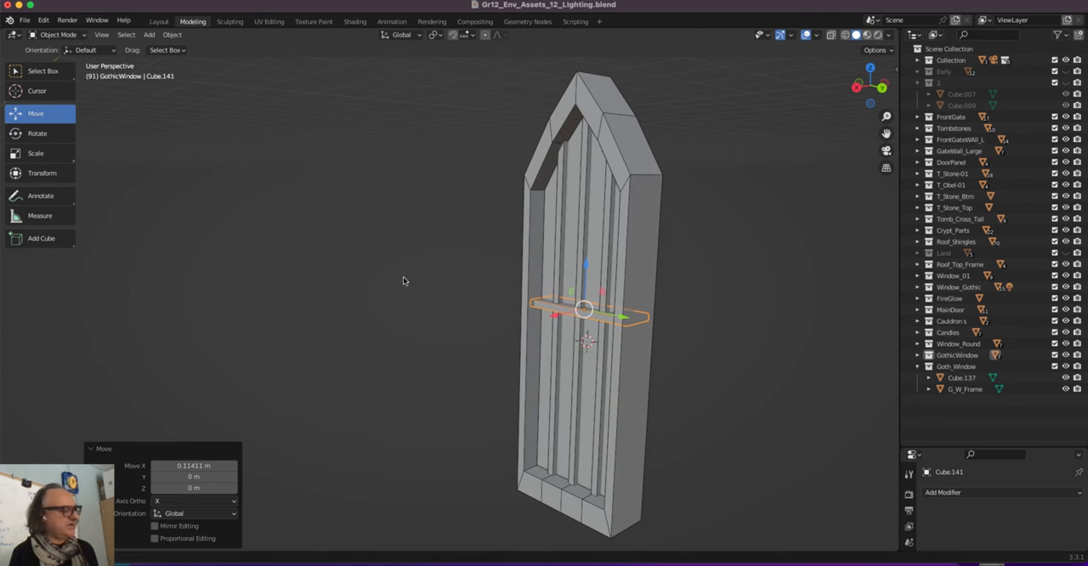
Duplicate the horizontal crossbar and place the copy 1.12 m higher along Z as an upper bar
key("shift+d")
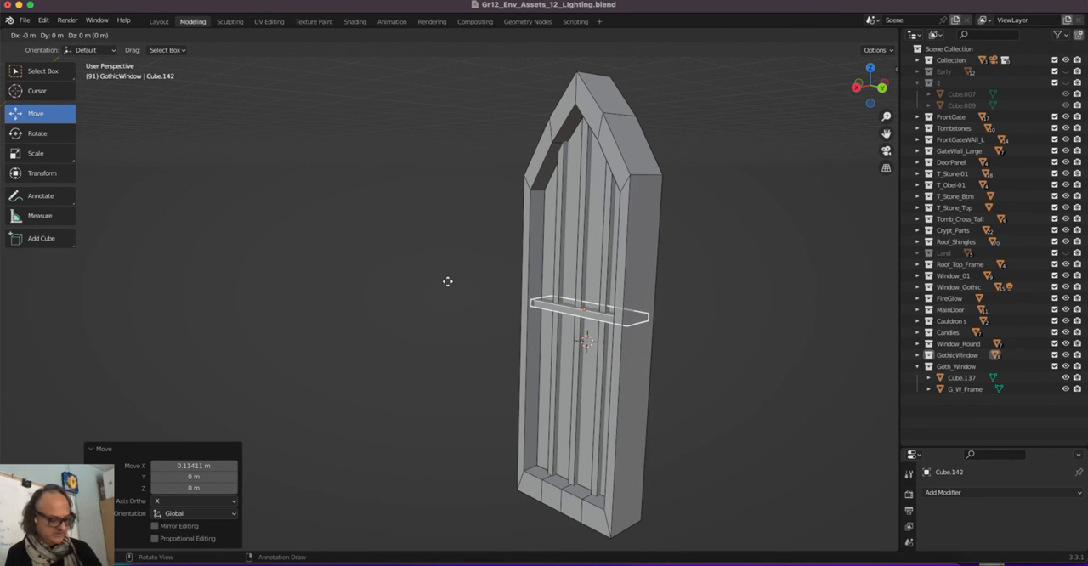
key("z")
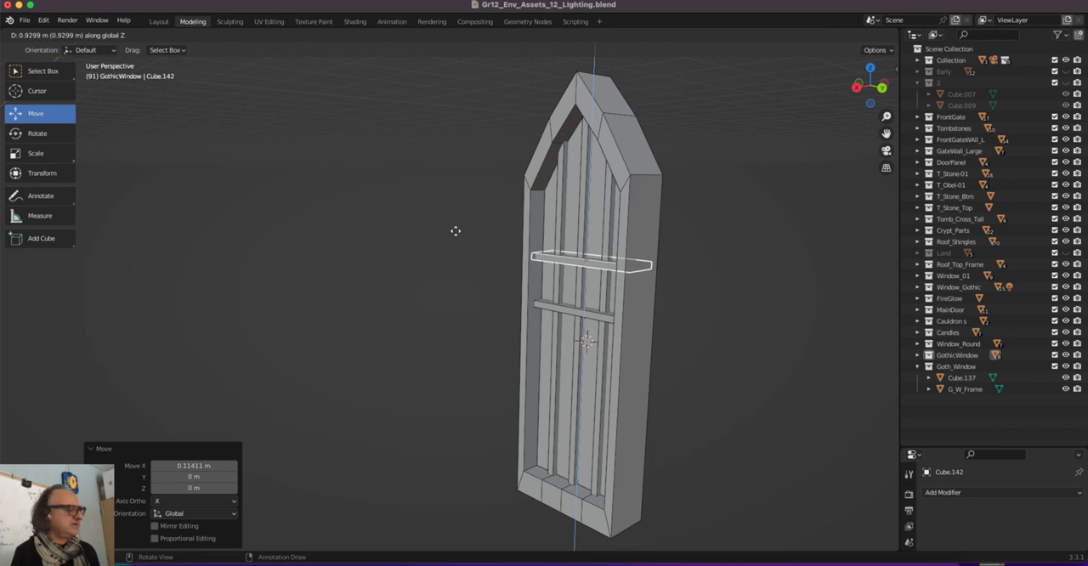
left_click(459, 228)
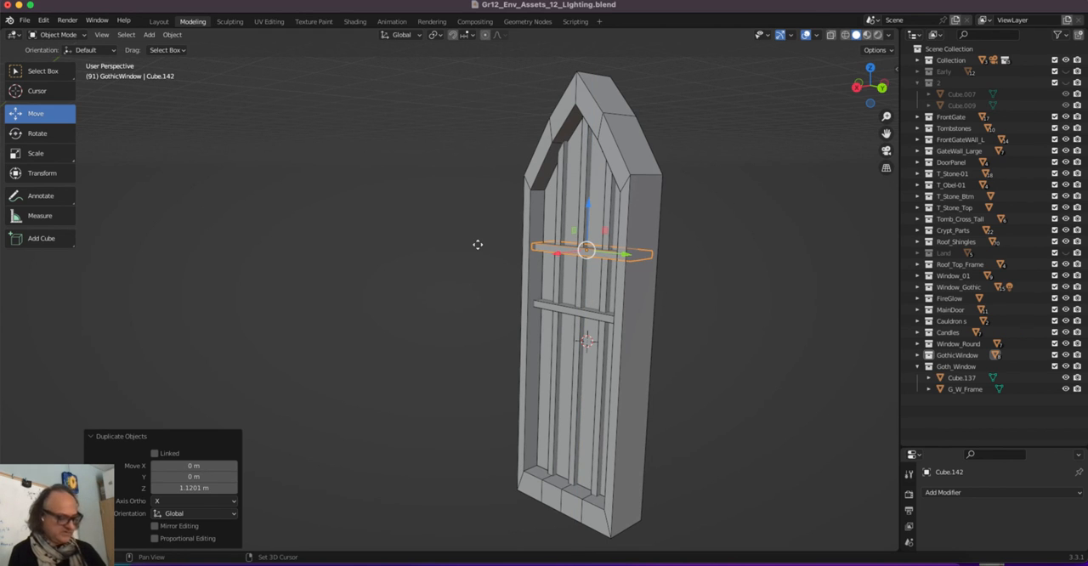
Duplicate the upper crossbar and move the copy -2.249 m along Z, below the middle bar
key("shift+d")
key("z")
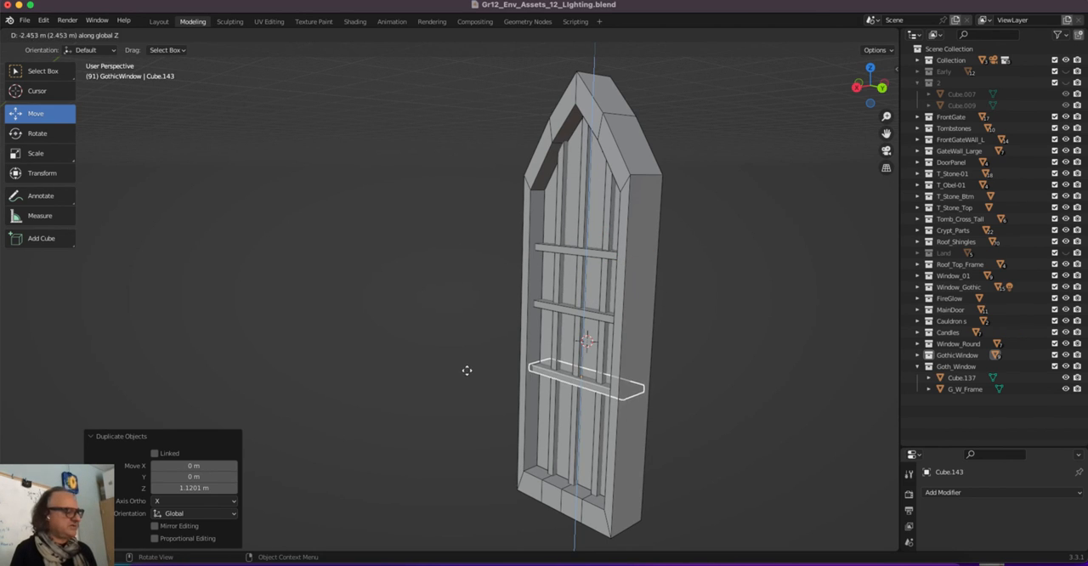
left_click(459, 365)
middle_click_drag(449, 371, 475, 349)
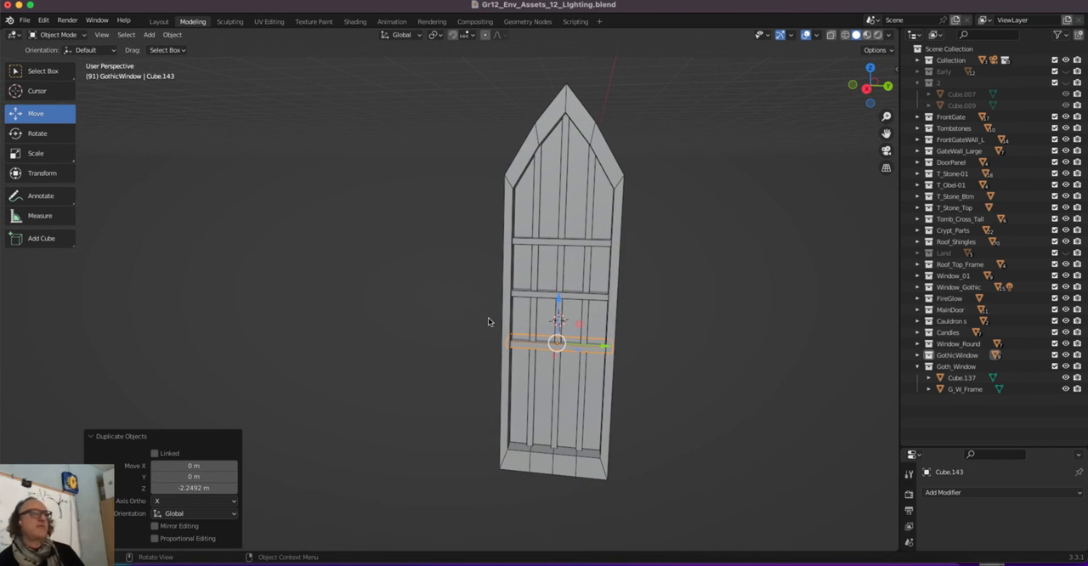
middle_click_drag(456, 262, 476, 254)
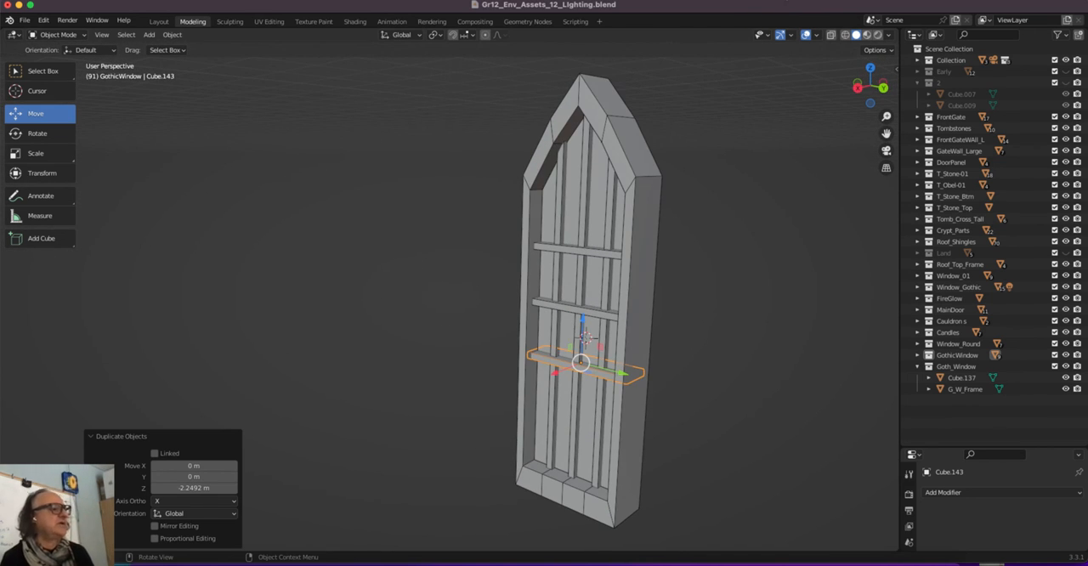
left_click(783, 1)
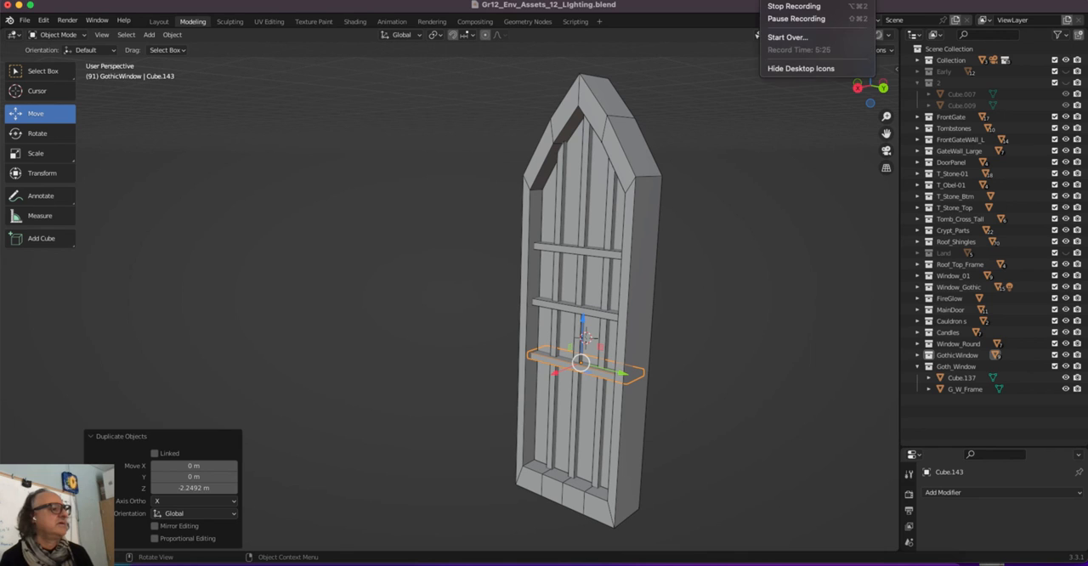
left_click(691, 61)
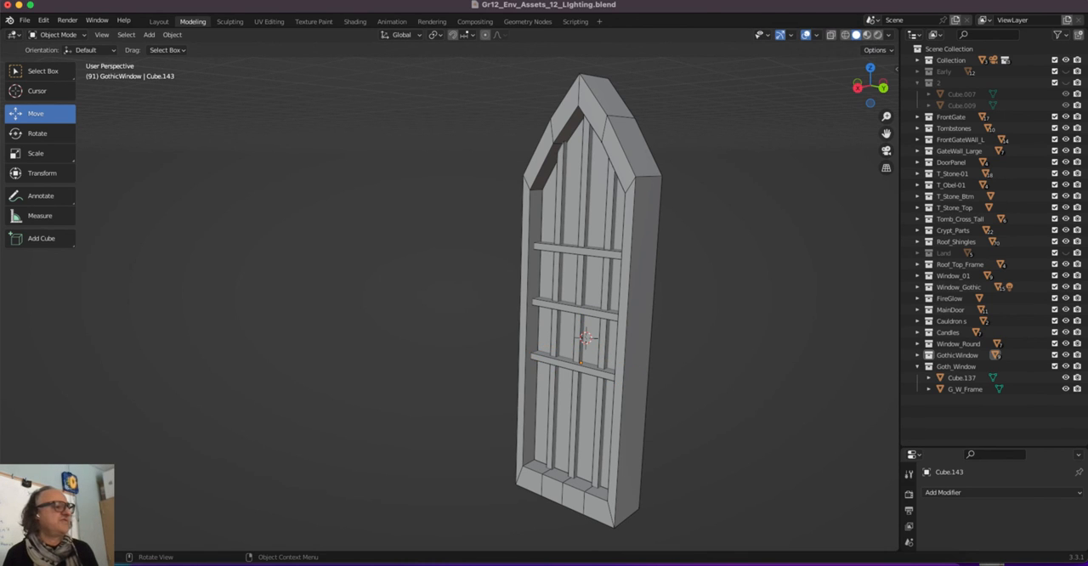
left_click(777, 1)
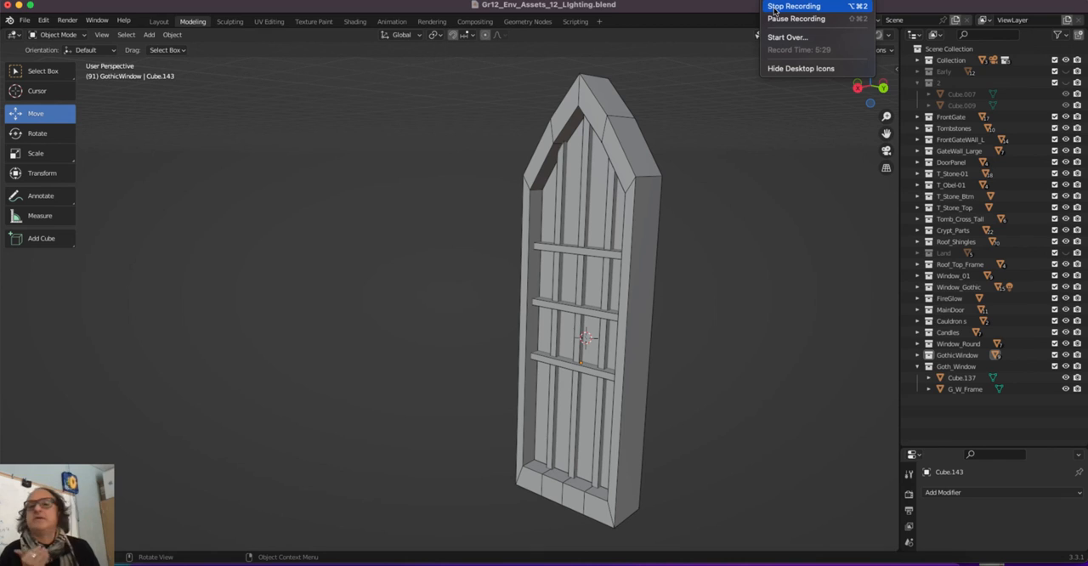